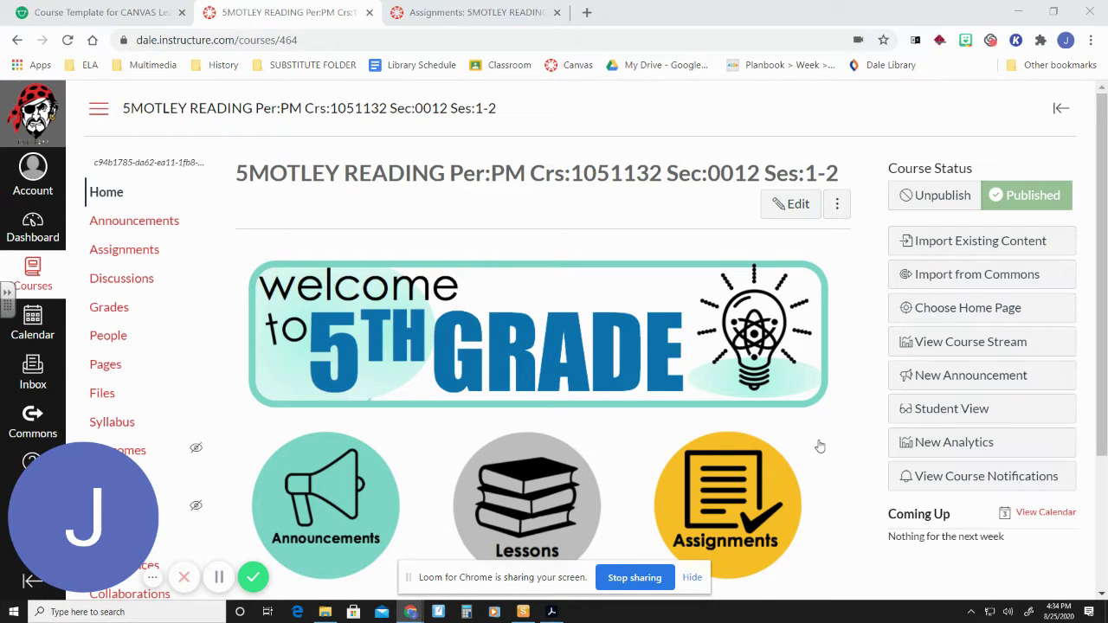
Open the course's Quizzes page from the sidebar and look over its empty quiz list.
scroll(436, 421, "down", 1)
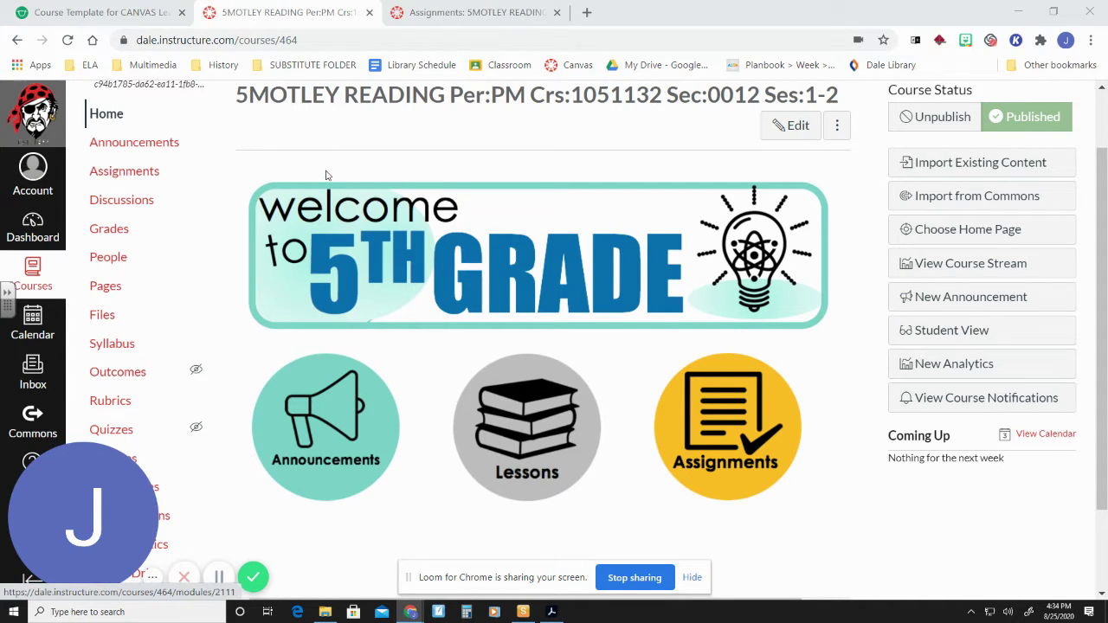
left_click(122, 435)
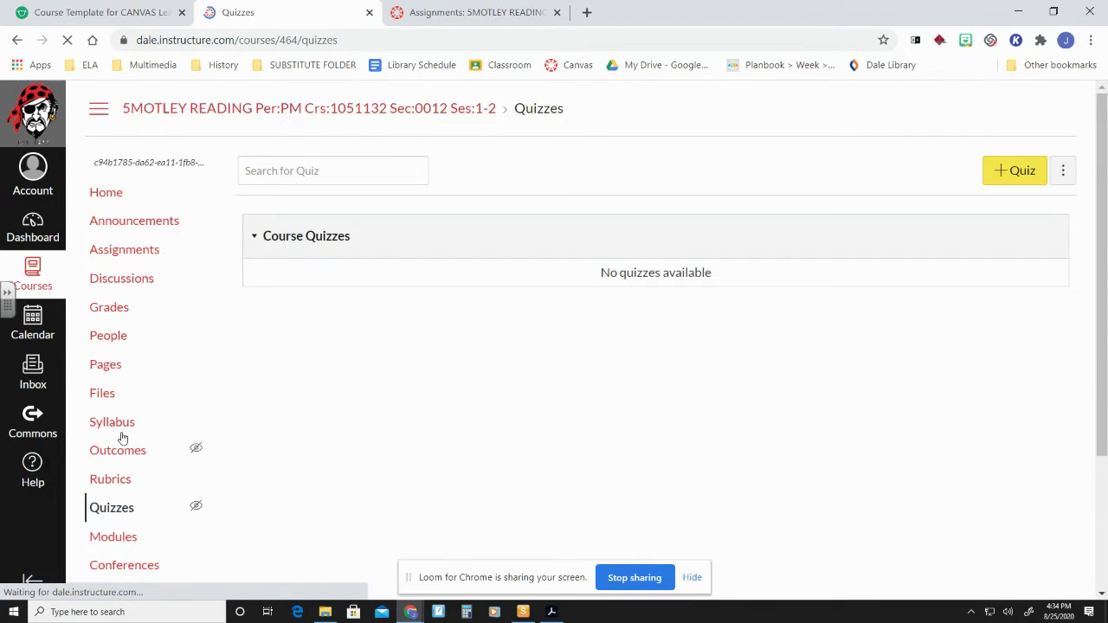
scroll(201, 465, "down", 1)
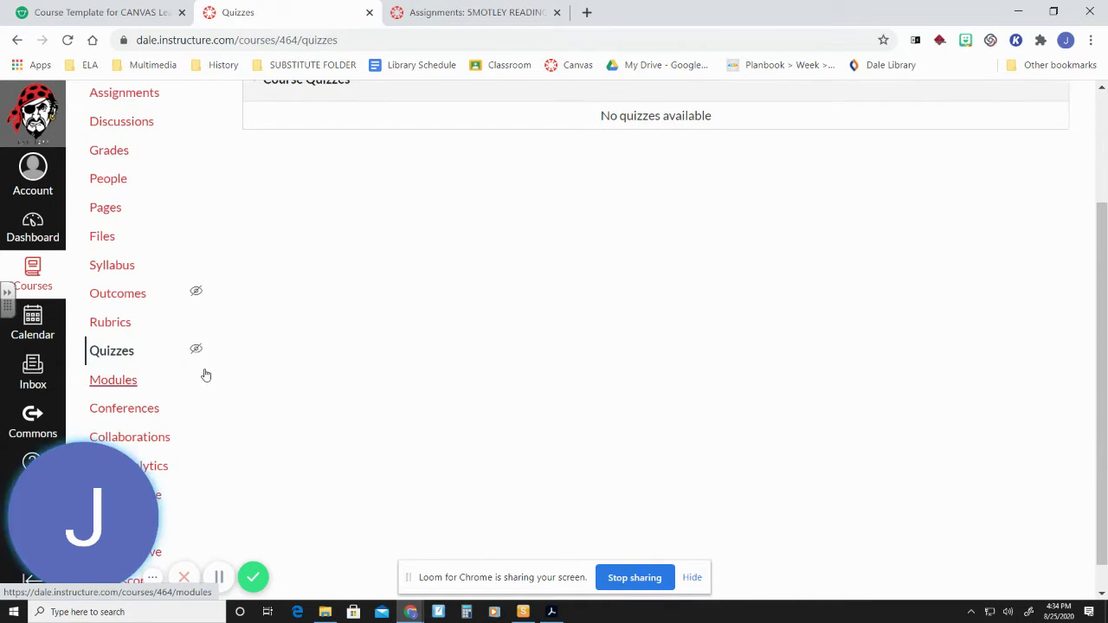
mouse_move(196, 351)
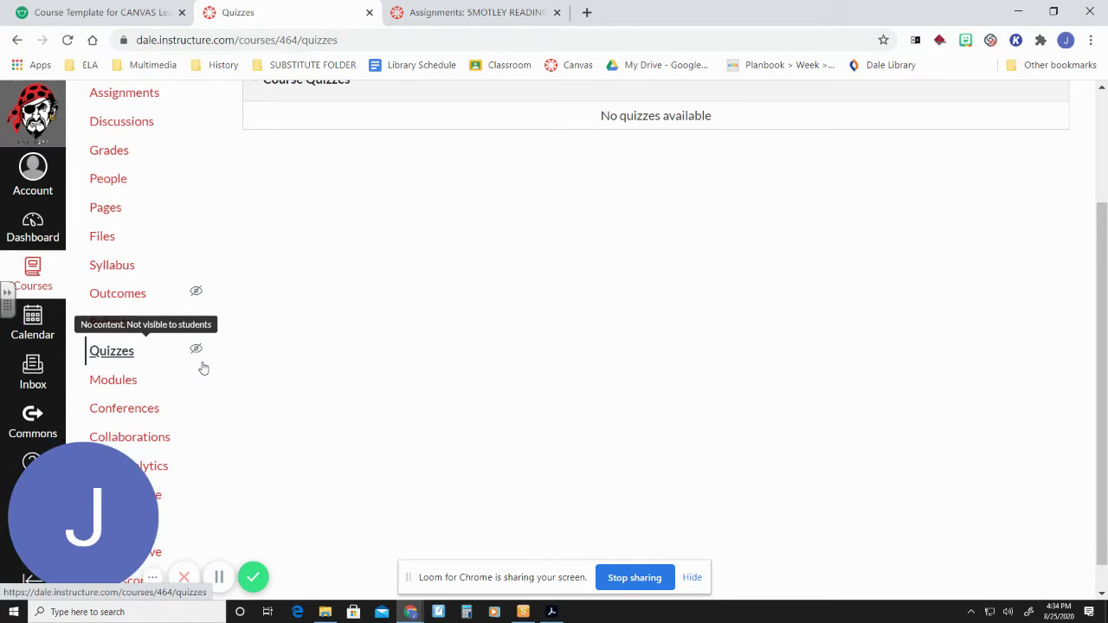
scroll(197, 377, "down", 1)
mouse_move(119, 477)
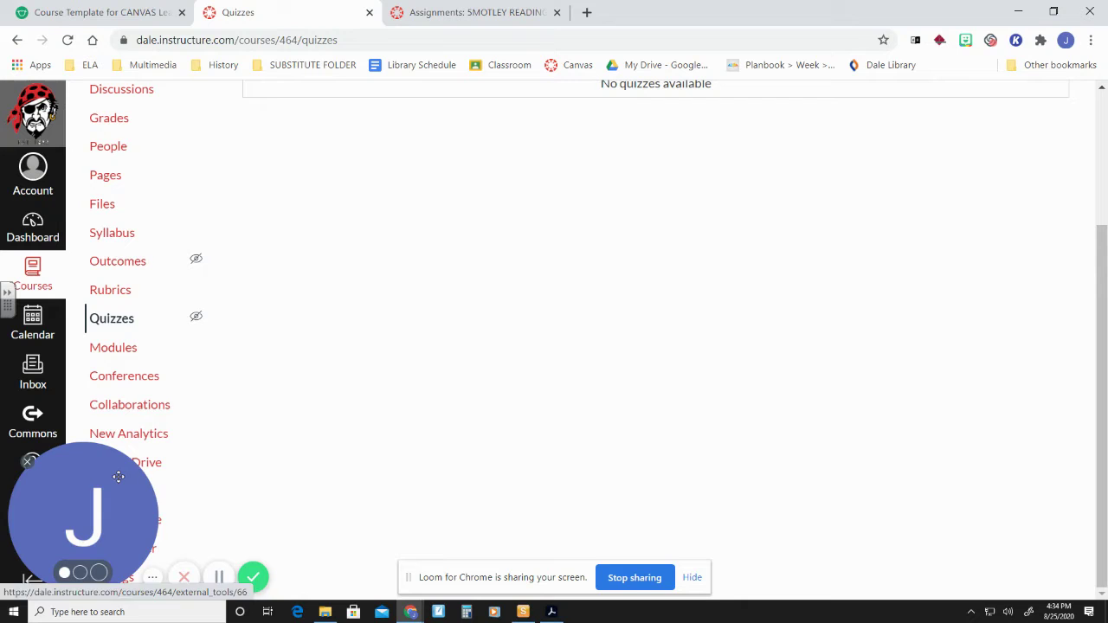
left_click_drag(119, 476, 122, 116)
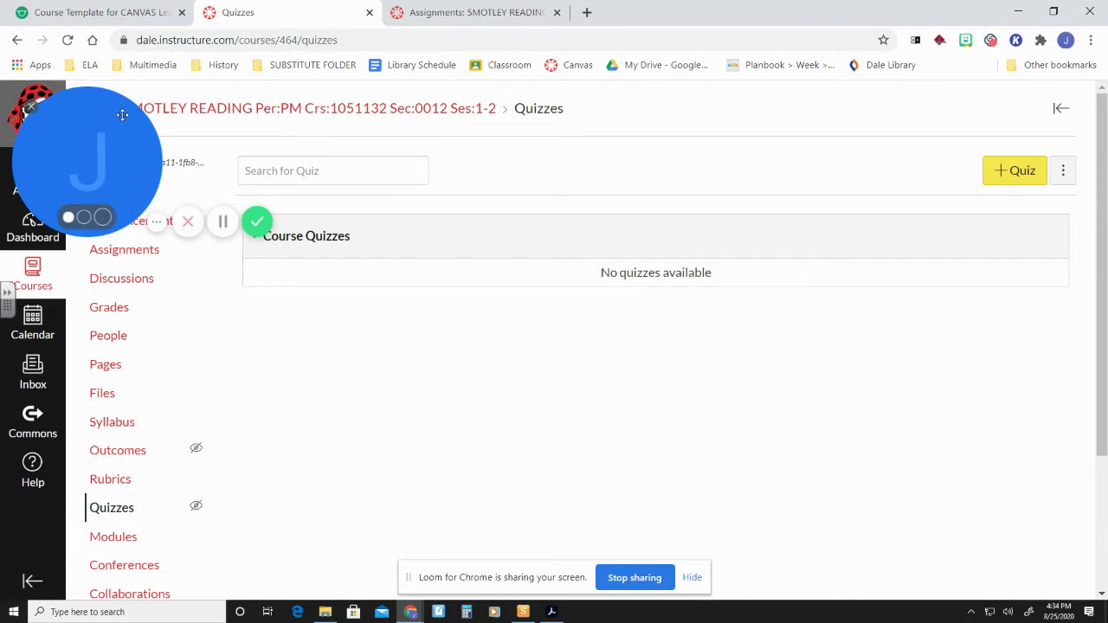
scroll(231, 421, "down", 3)
Bring up the course navigation order under Settings.
left_click(118, 578)
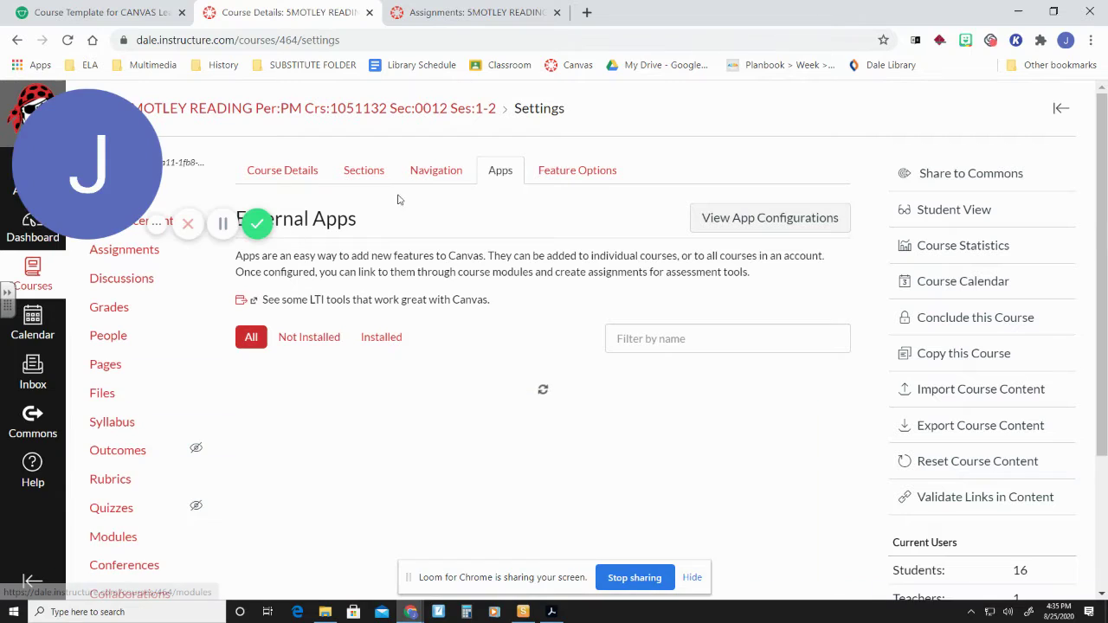
left_click(350, 173)
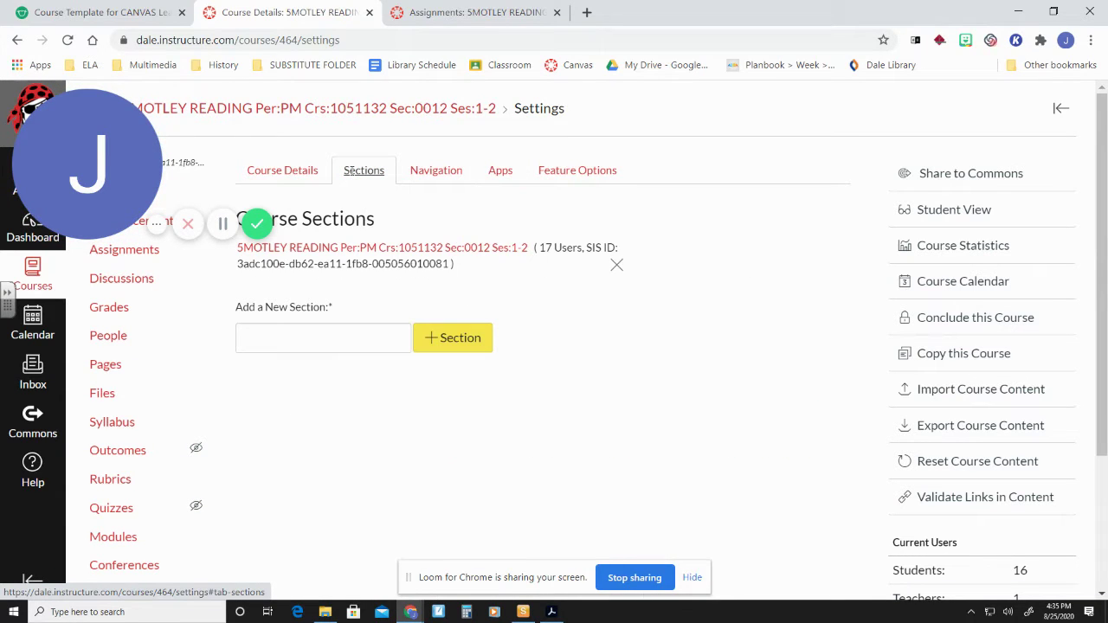
left_click(423, 175)
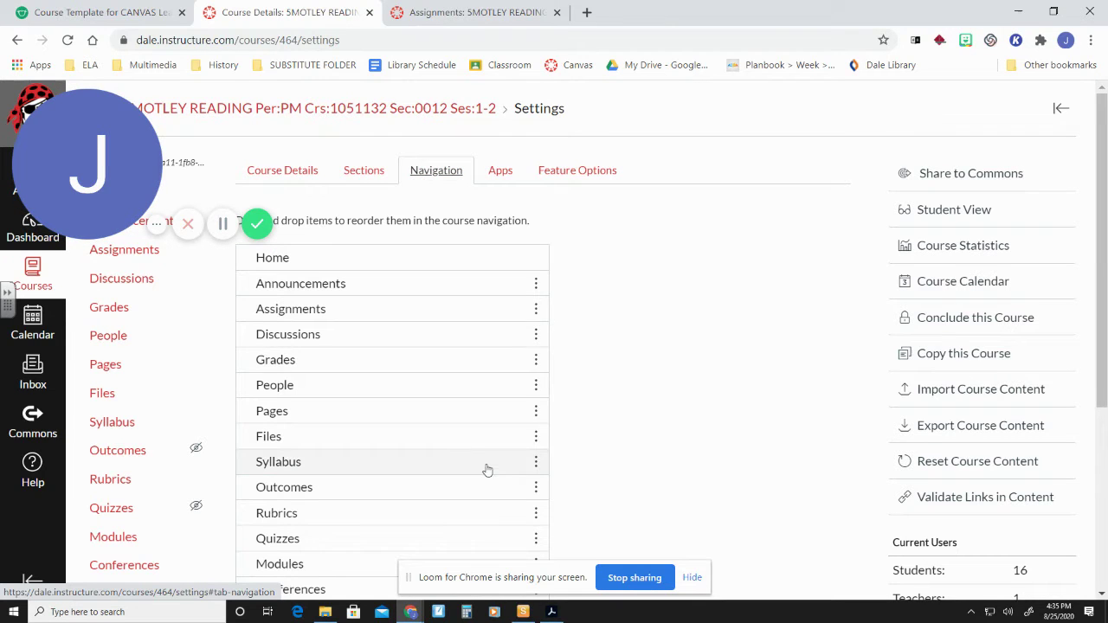
scroll(487, 471, "down", 2)
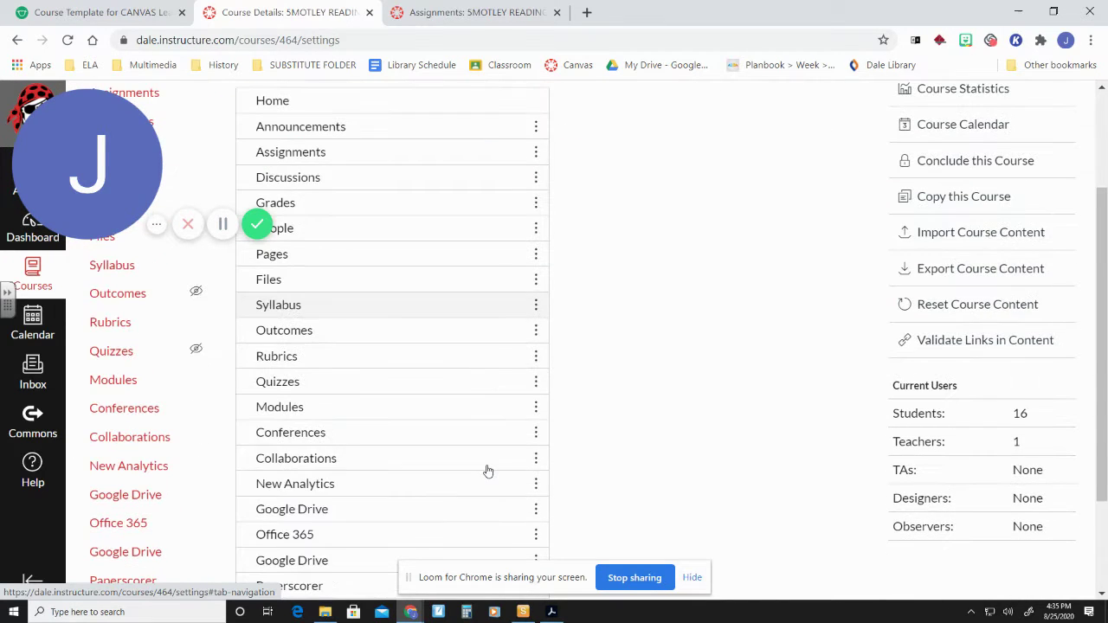
Move Quizzes up to just below Discussions and save the navigation order.
left_click(536, 383)
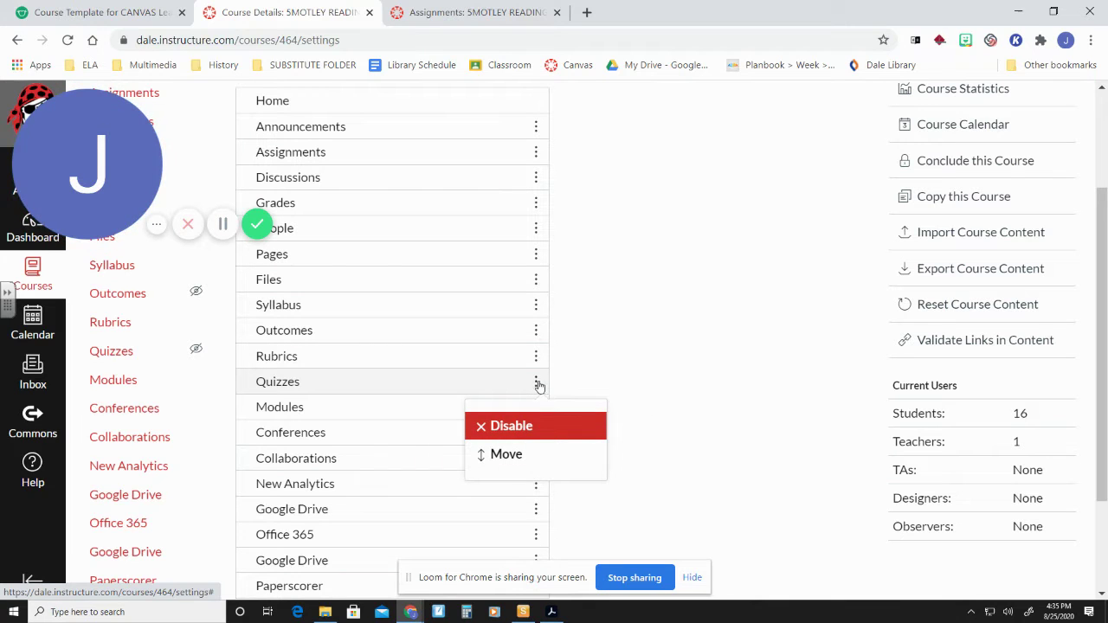
left_click_drag(477, 384, 405, 201)
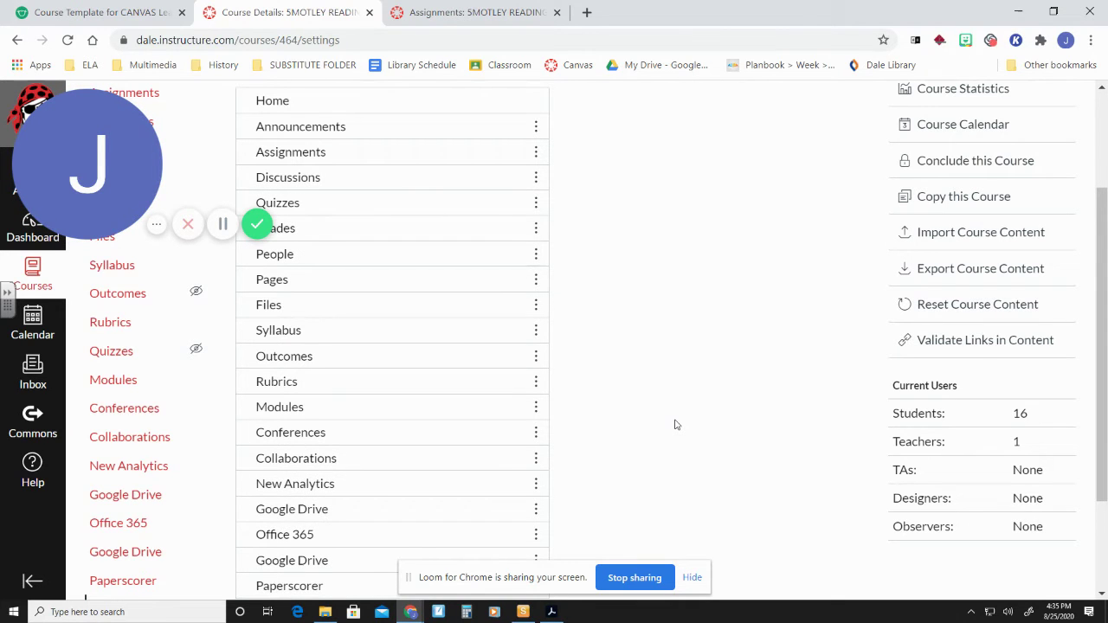
scroll(676, 425, "down", 2)
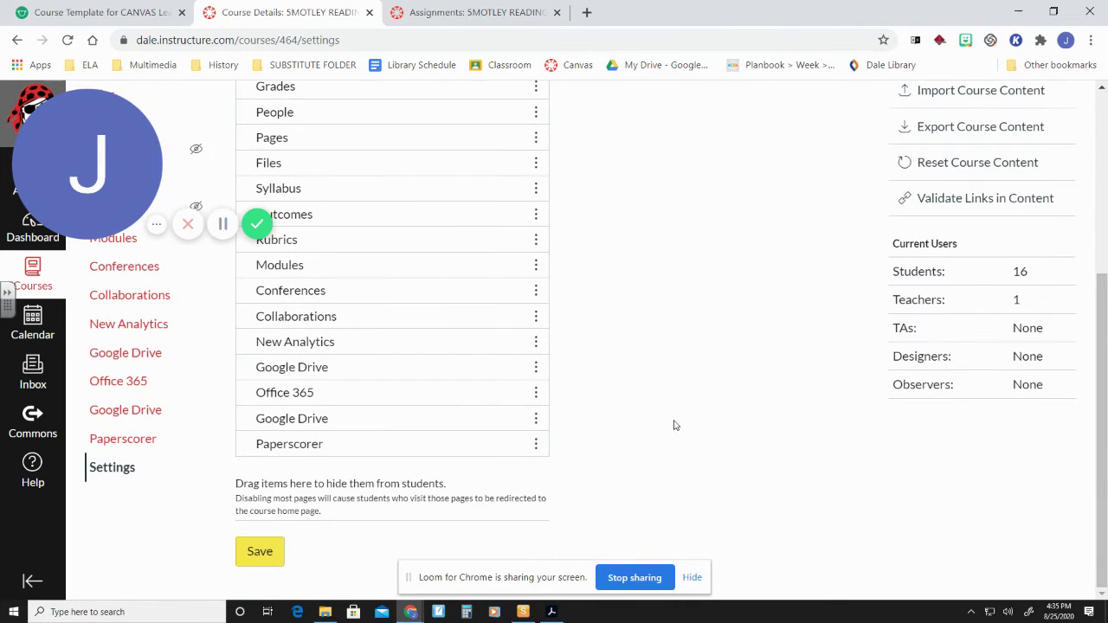
left_click(266, 551)
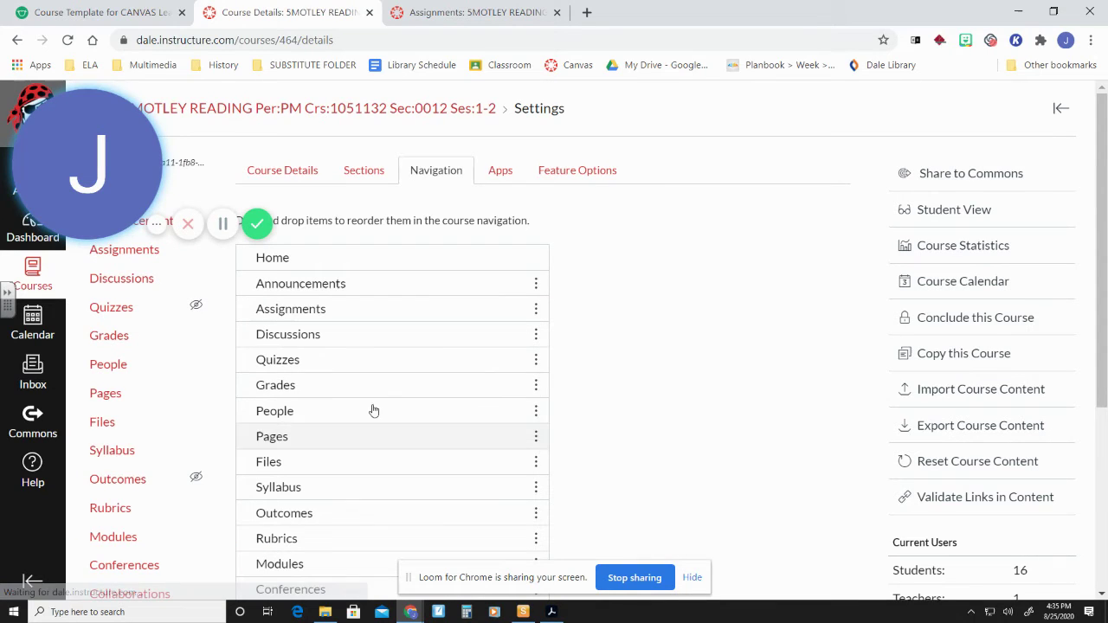
Save the course navigation order once more with Quizzes after Discussions.
scroll(177, 514, "down", 2)
scroll(178, 516, "down", 3)
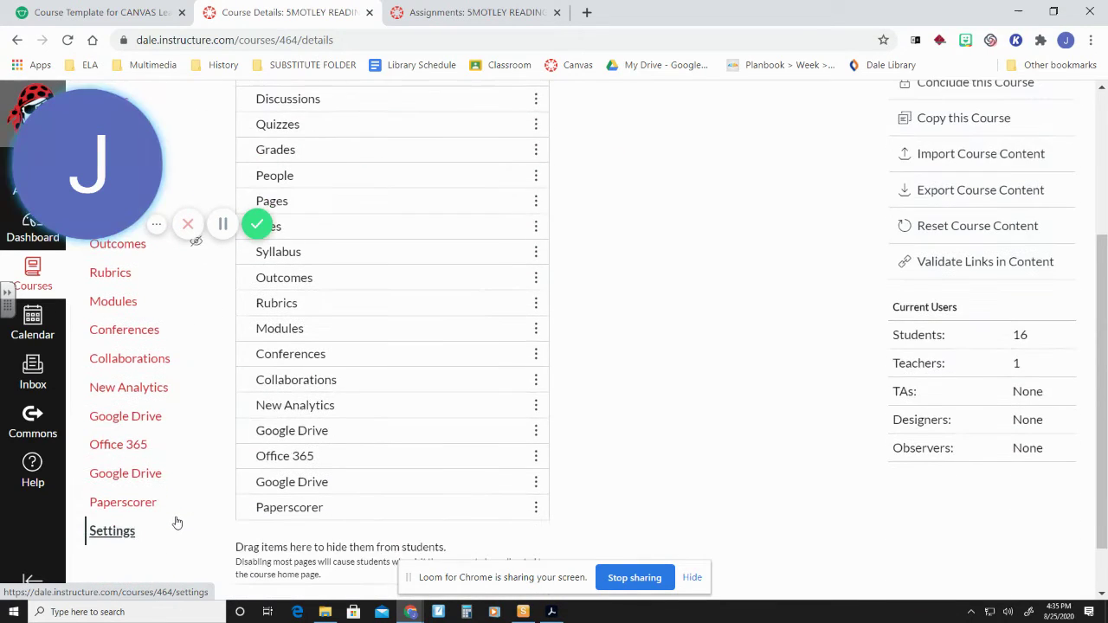
scroll(177, 519, "up", 4)
mouse_move(196, 308)
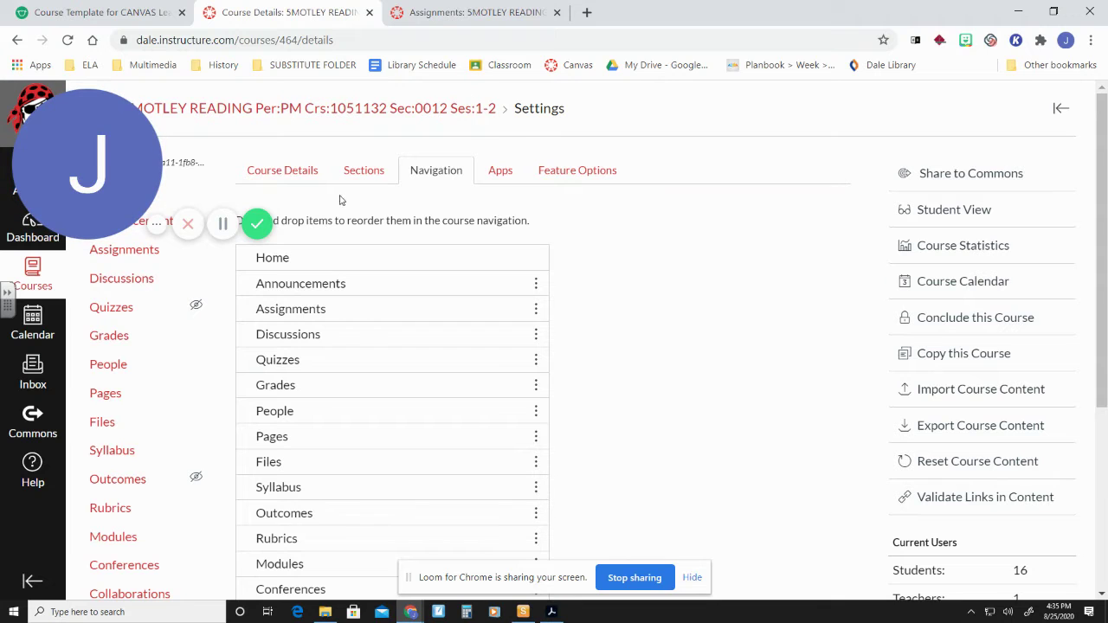
scroll(528, 390, "down", 2)
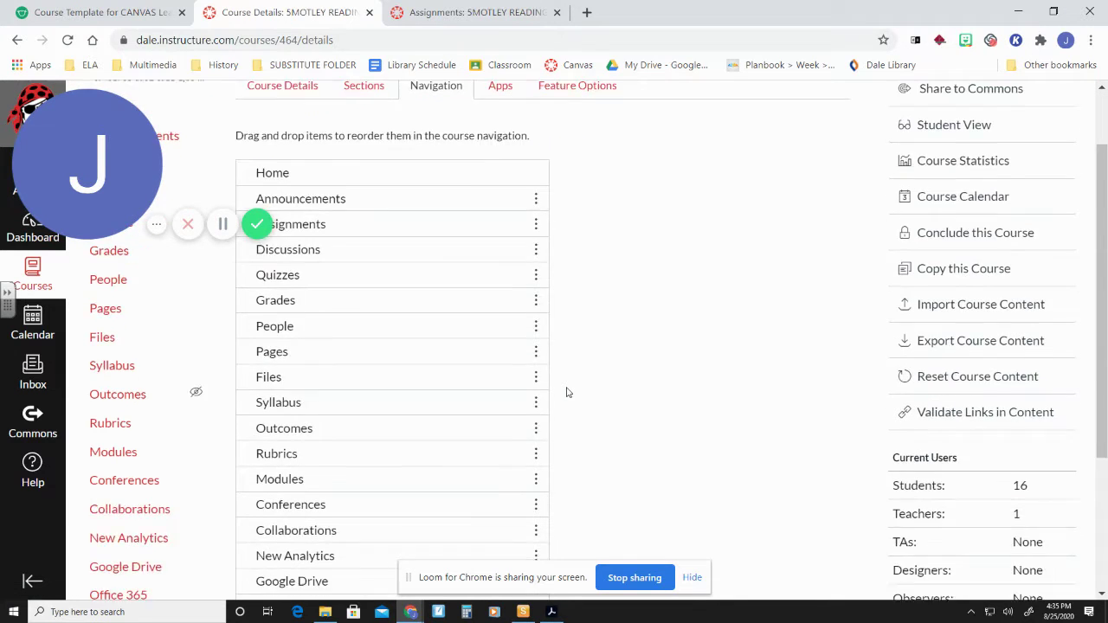
scroll(567, 393, "down", 2)
left_click(259, 548)
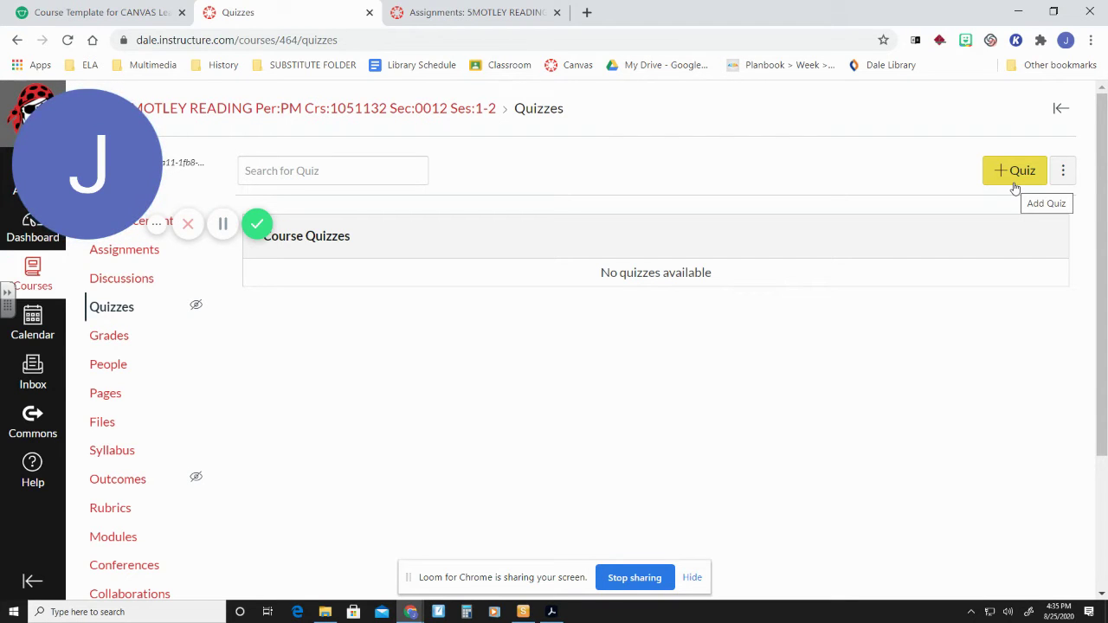
Start a new quiz and choose Classic Quizzes as its engine.
left_click(1015, 187)
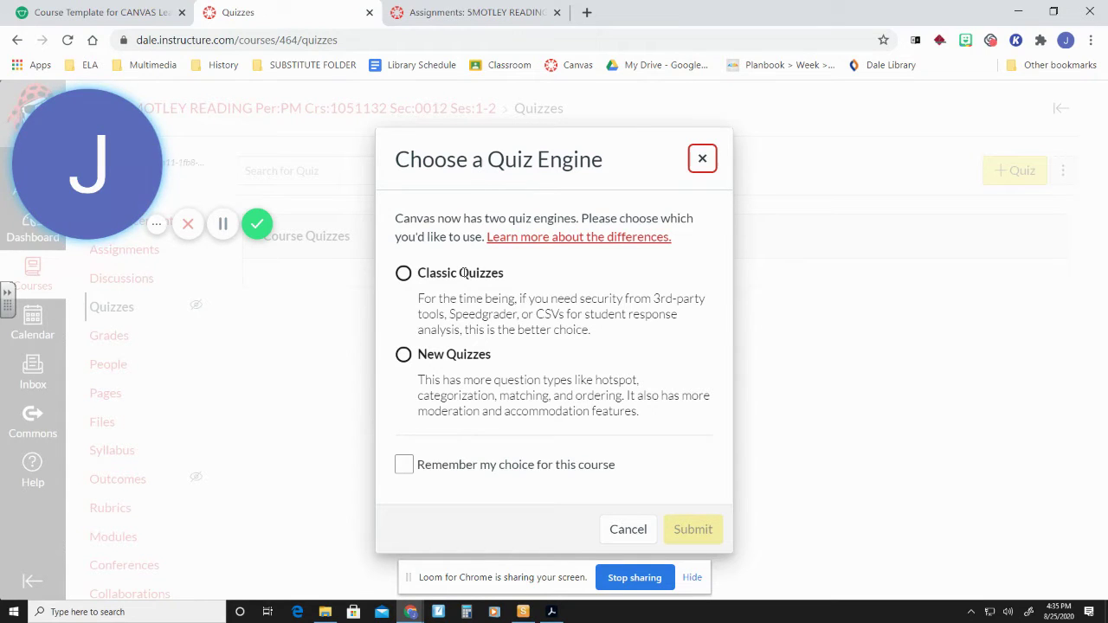
left_click(463, 273)
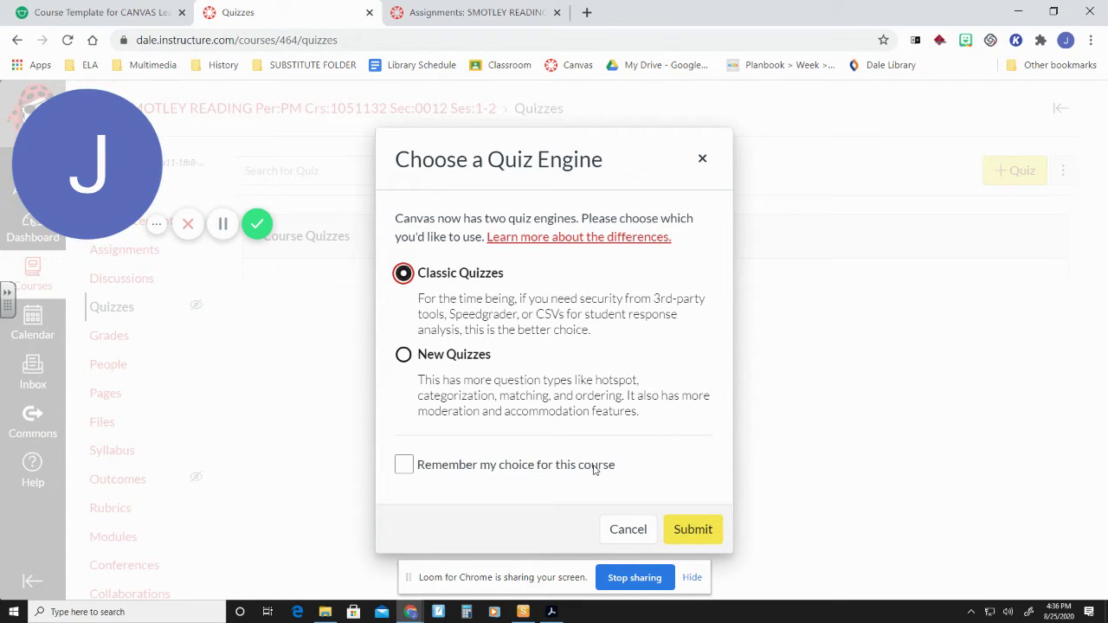
left_click(686, 530)
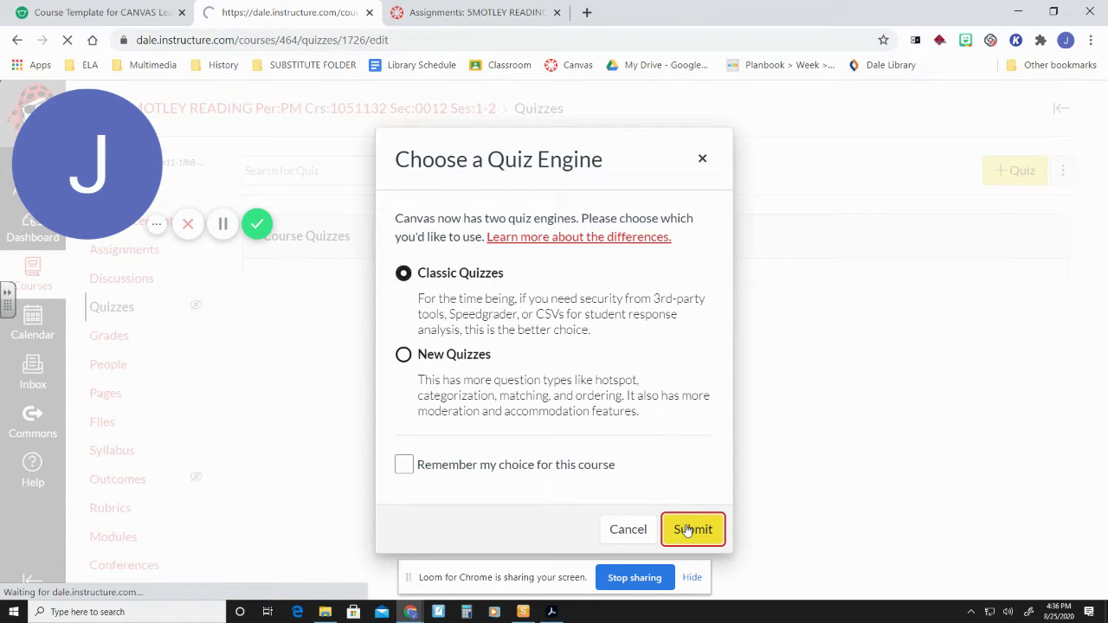
Title the quiz 'First Week Pop Quiz' and begin the instructions 'Answer the questions as best you can.'.
left_click(495, 278)
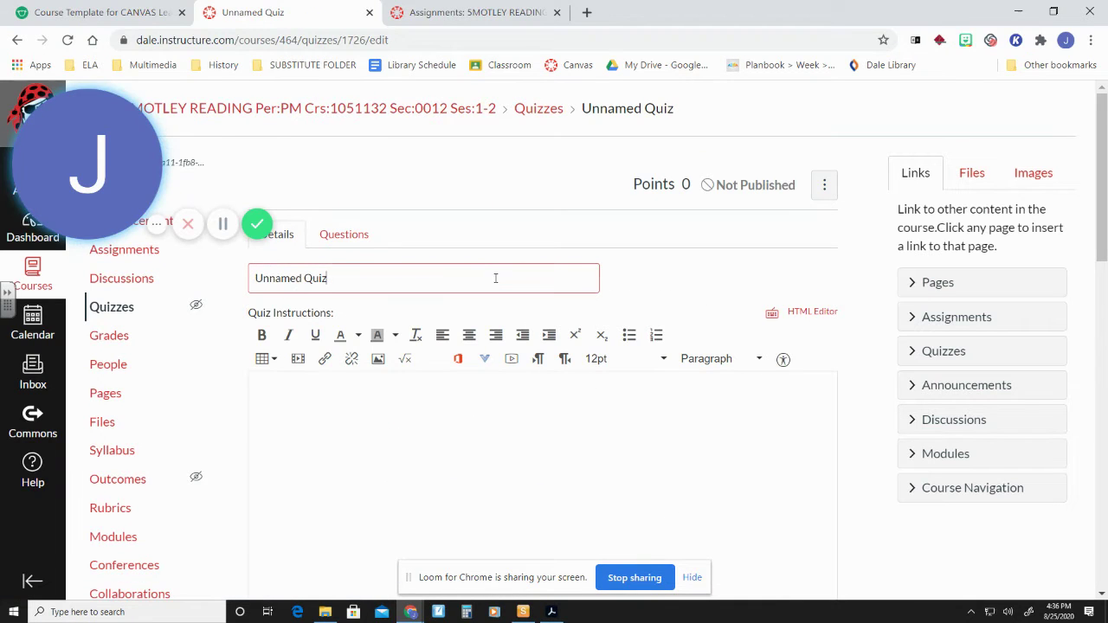
key("BackSpace")
key("BackSpace")
key("BackSpace")
key("BackSpace")
key("BackSpace")
key("BackSpace")
key("BackSpace")
key("BackSpace")
key("BackSpace")
key("BackSpace")
type("First Week Pop")
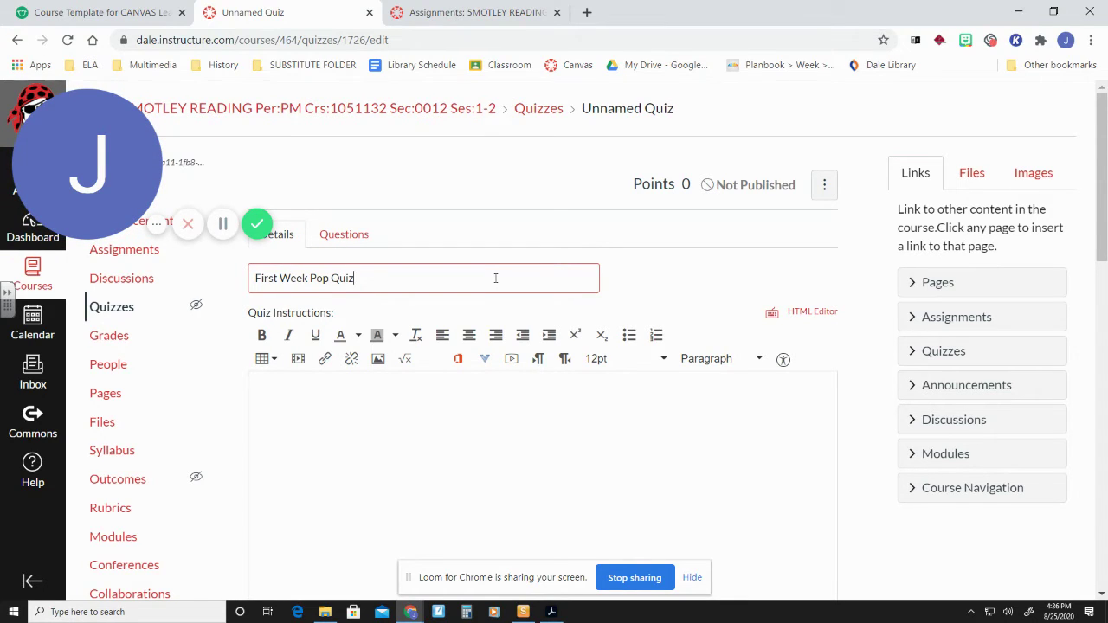
left_click(446, 419)
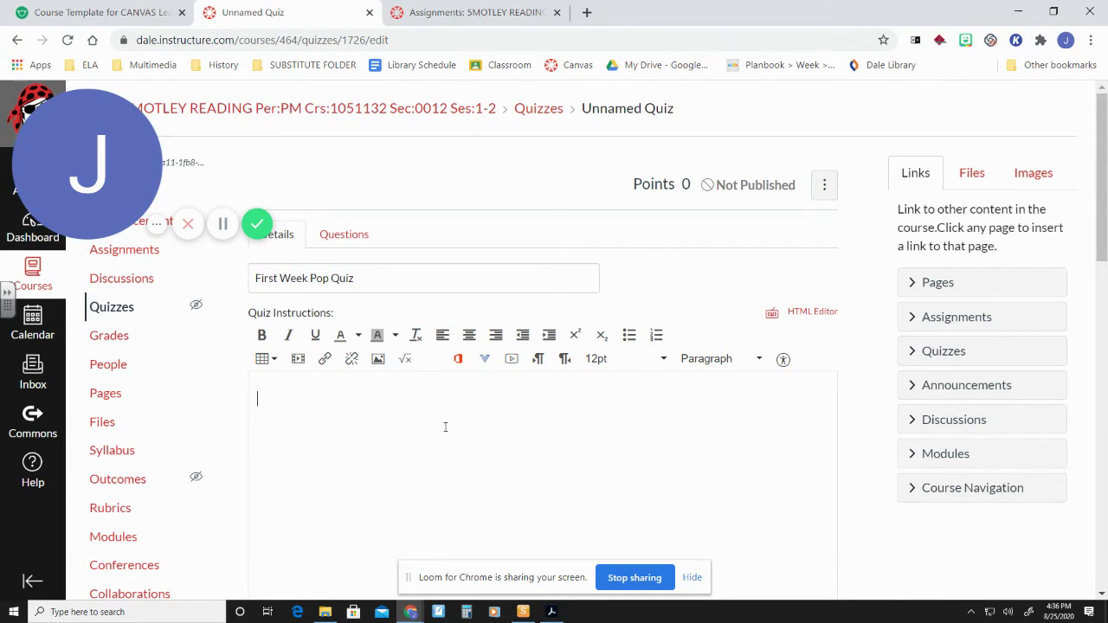
type("Answer the questions a")
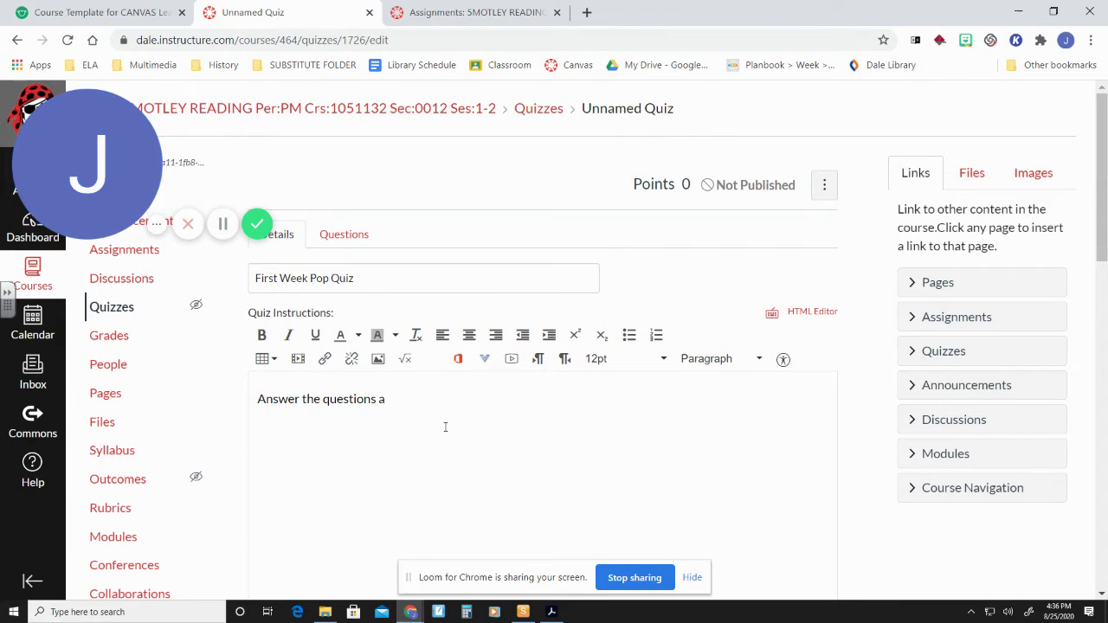
type("s bet")
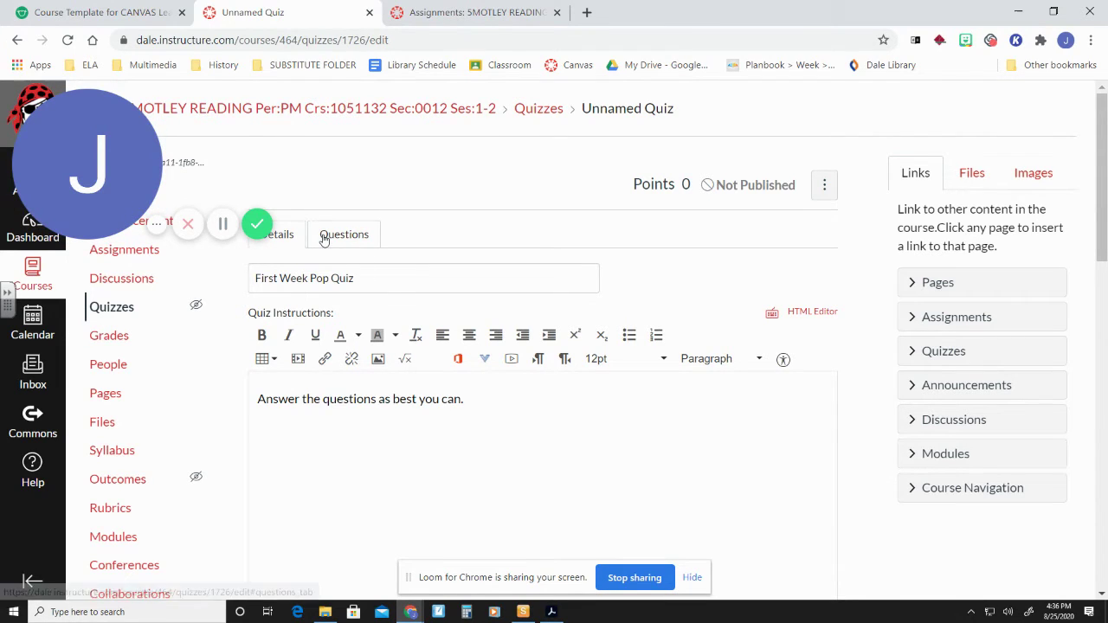
scroll(547, 346, "down", 2)
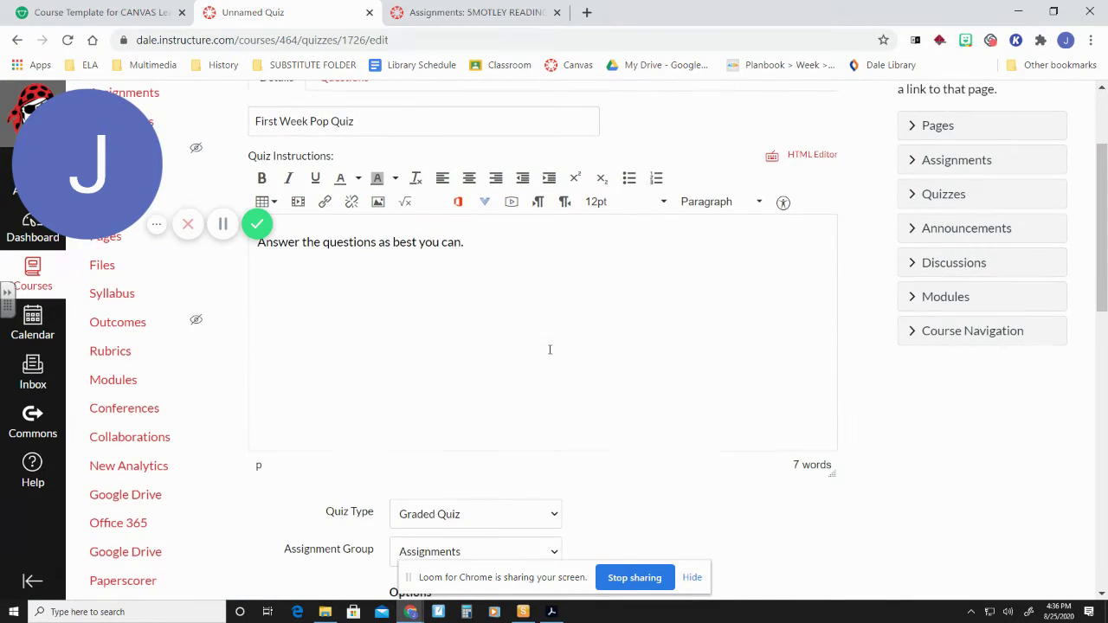
scroll(548, 349, "down", 2)
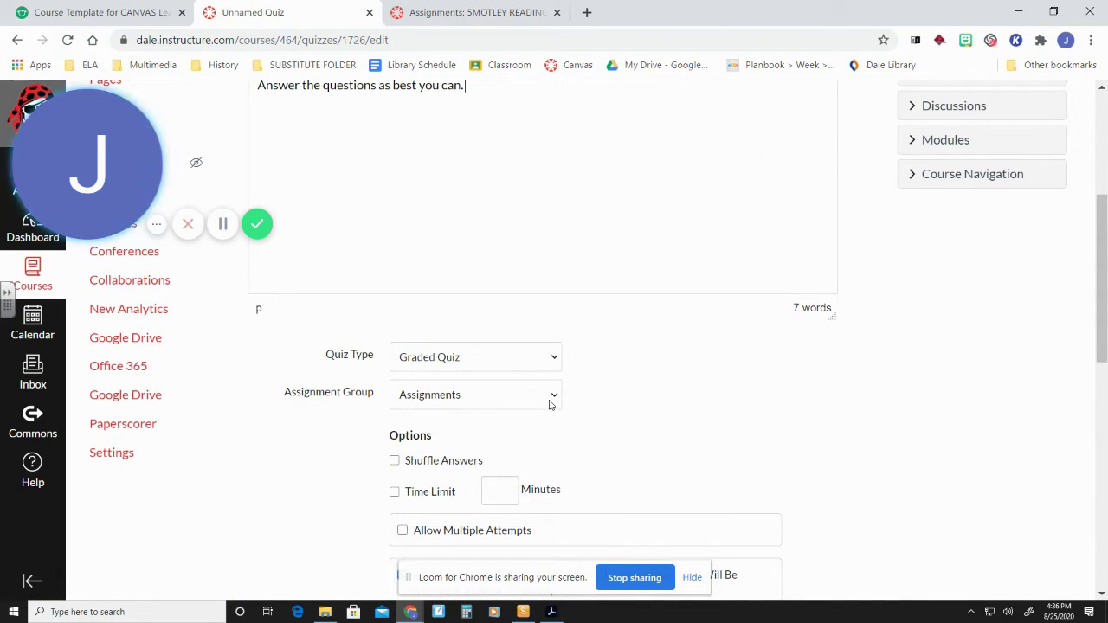
scroll(554, 415, "down", 1)
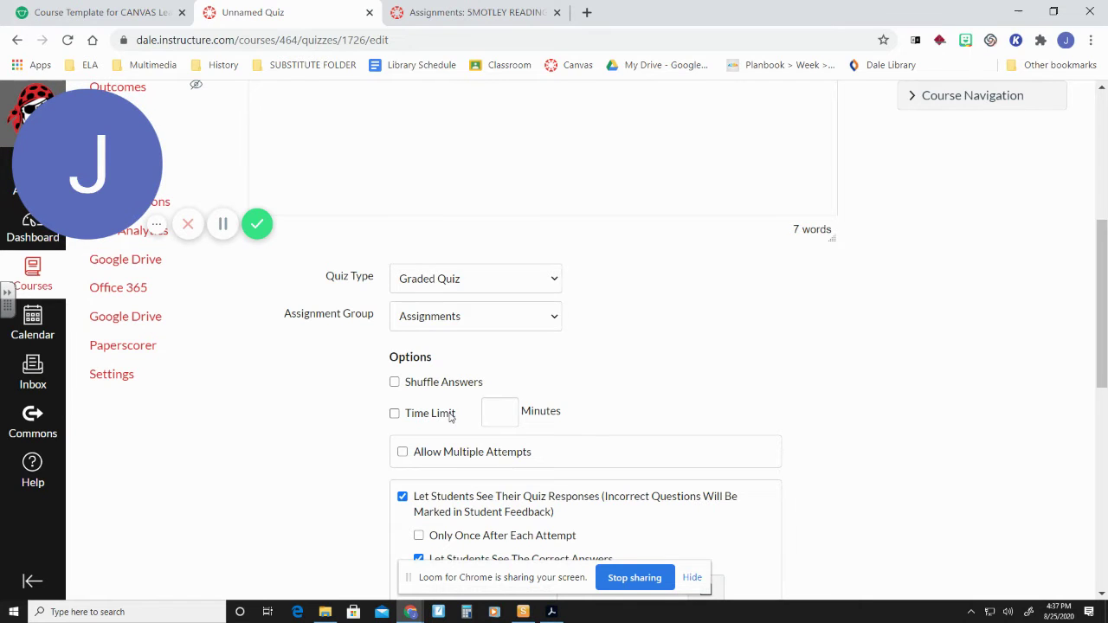
scroll(452, 426, "down", 2)
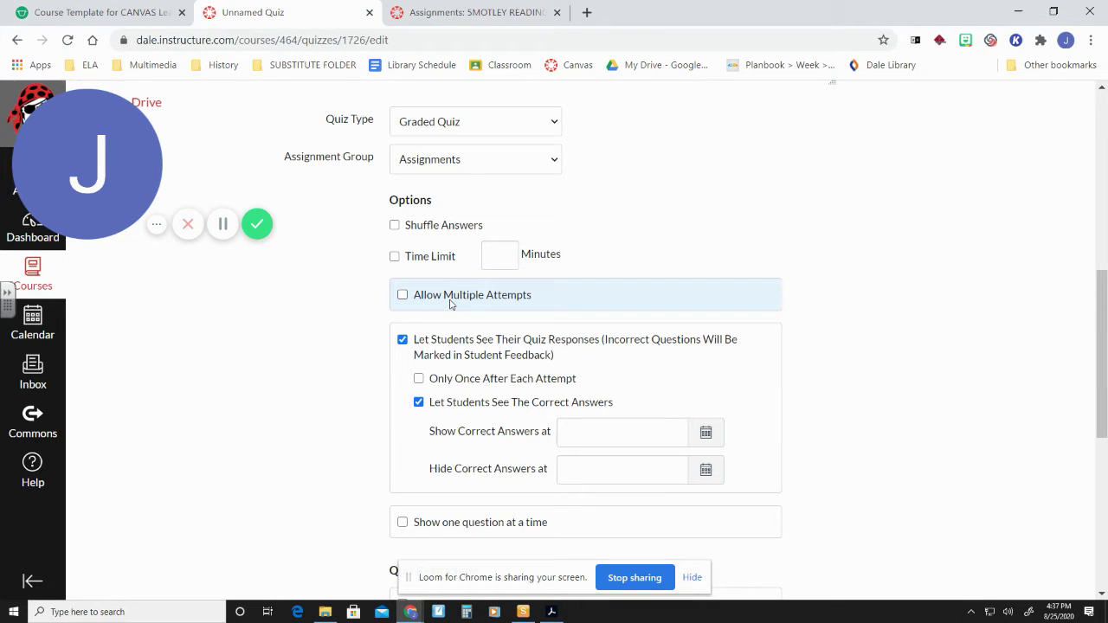
scroll(477, 330, "down", 1)
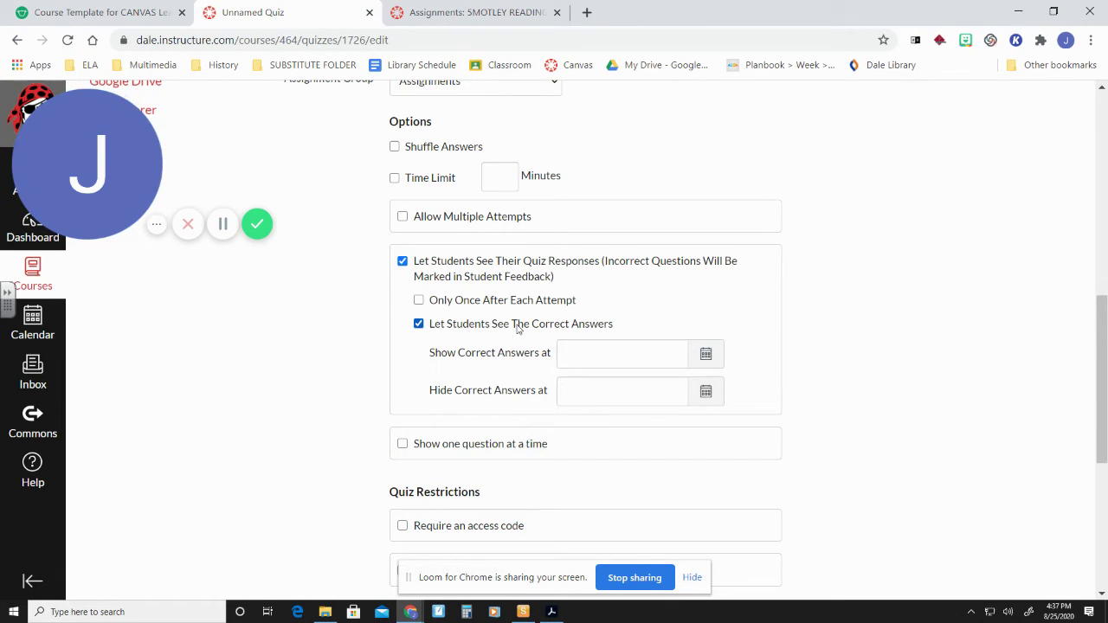
scroll(525, 355, "down", 1)
scroll(525, 355, "down", 1)
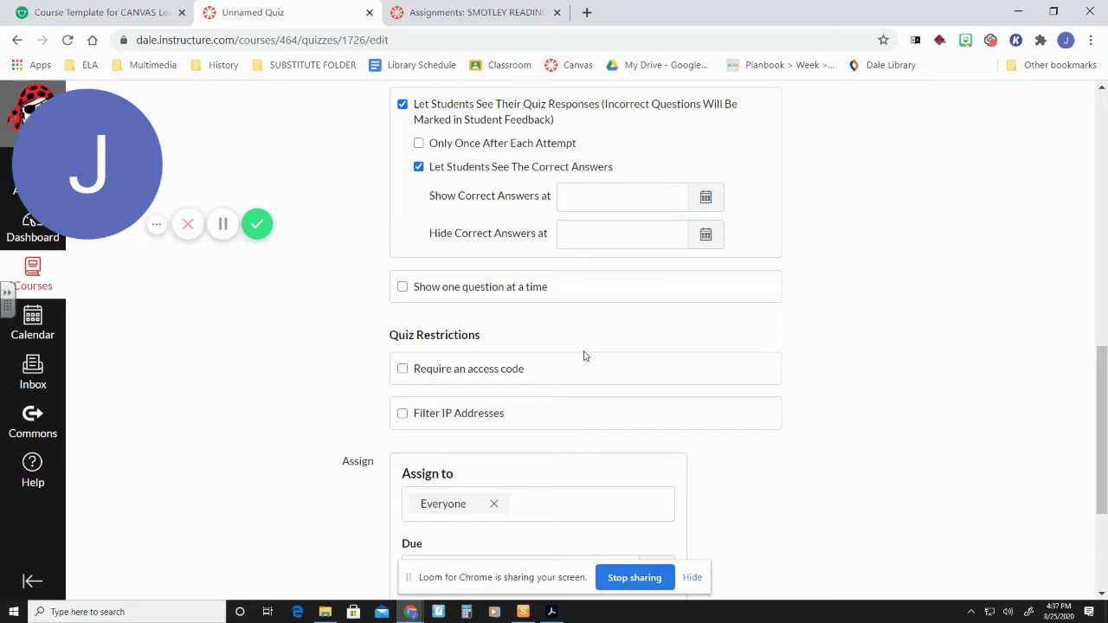
scroll(585, 355, "down", 1)
scroll(586, 354, "down", 1)
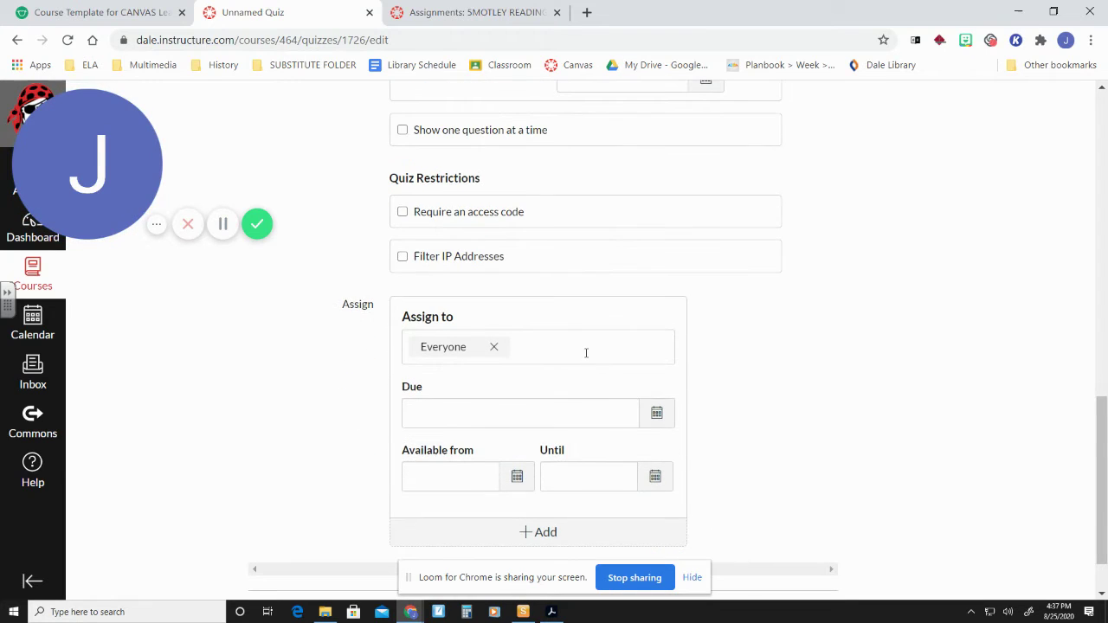
Make the quiz due Aug 27, available from Aug 25 until Aug 27.
left_click(660, 418)
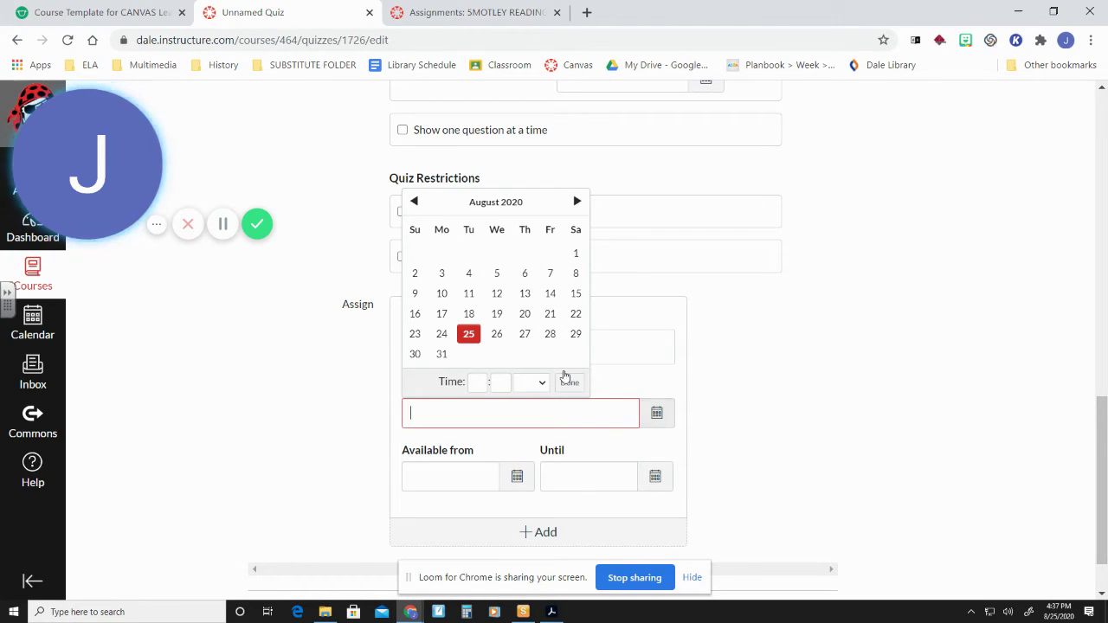
left_click(525, 335)
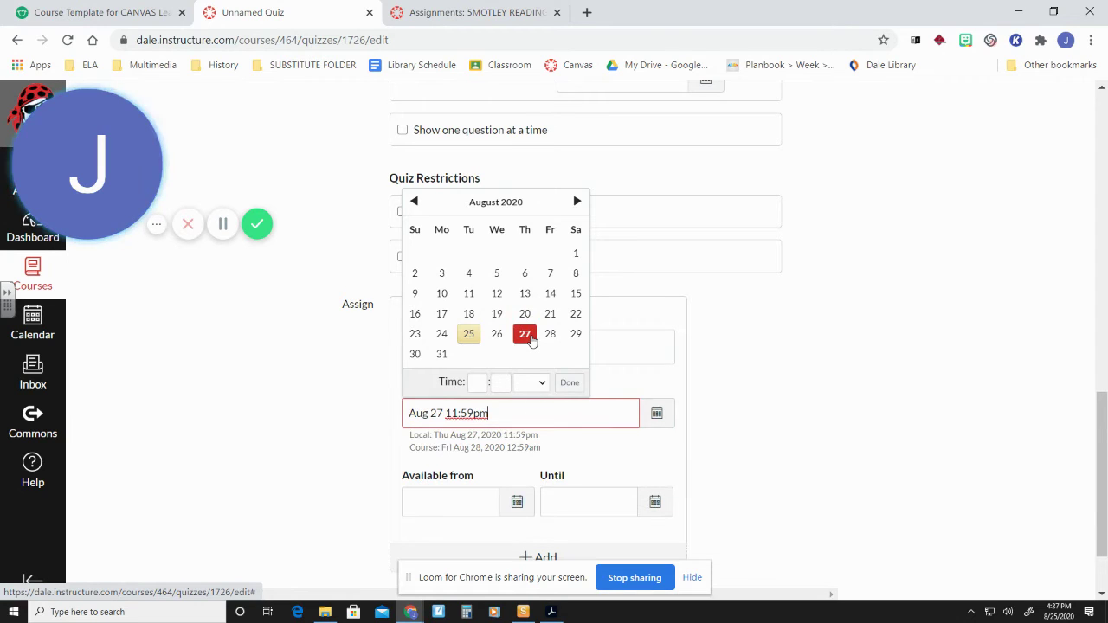
left_click(517, 502)
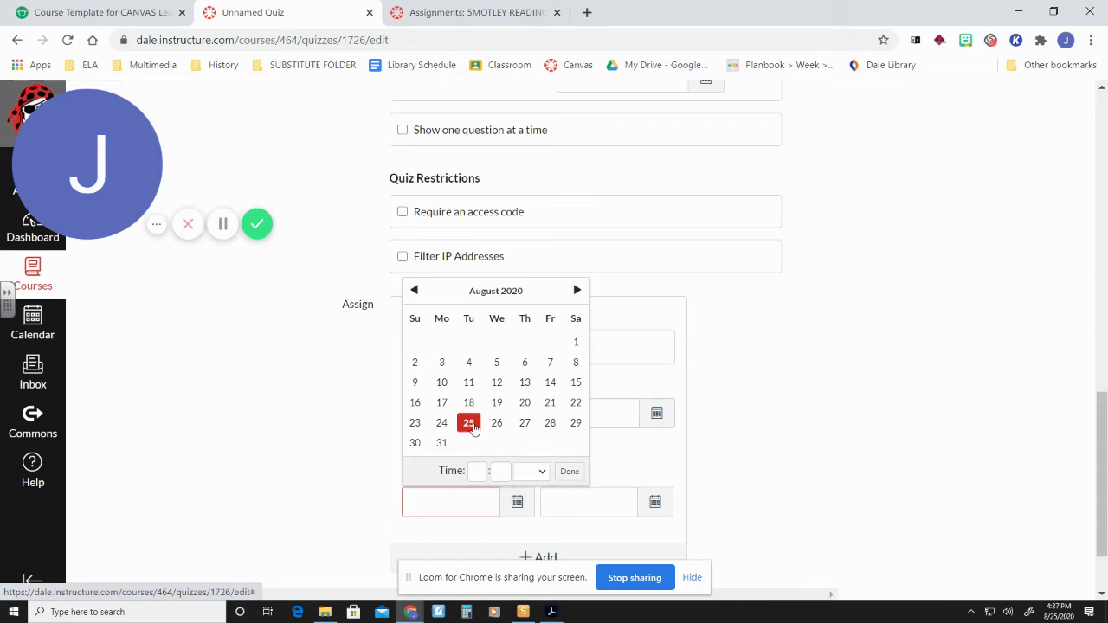
left_click(472, 426)
left_click(655, 502)
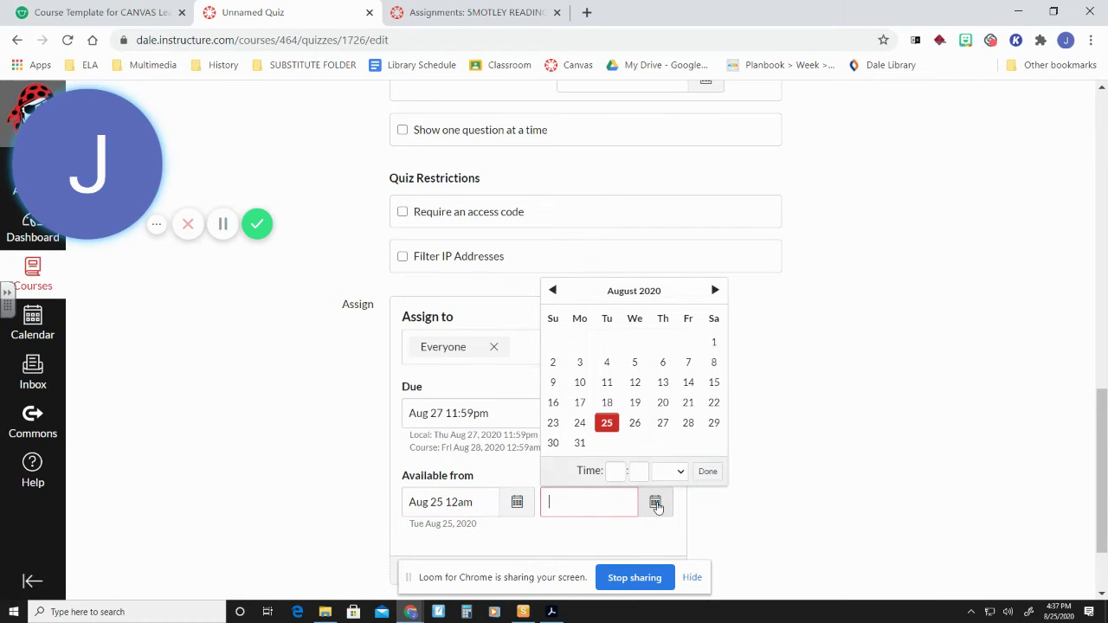
left_click(662, 423)
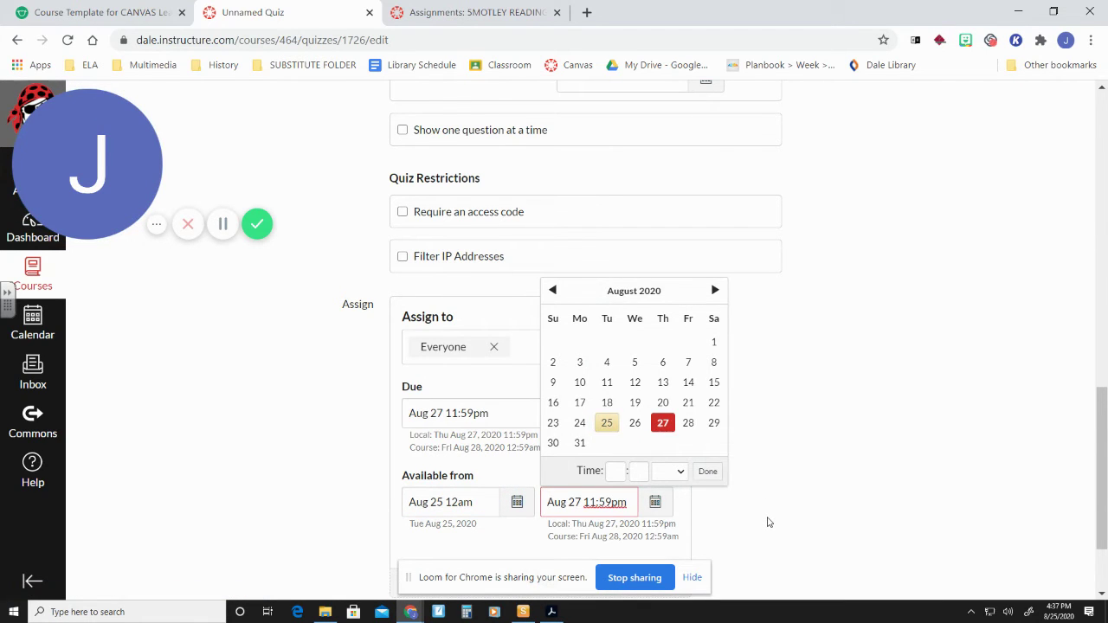
left_click(767, 522)
scroll(754, 521, "down", 1)
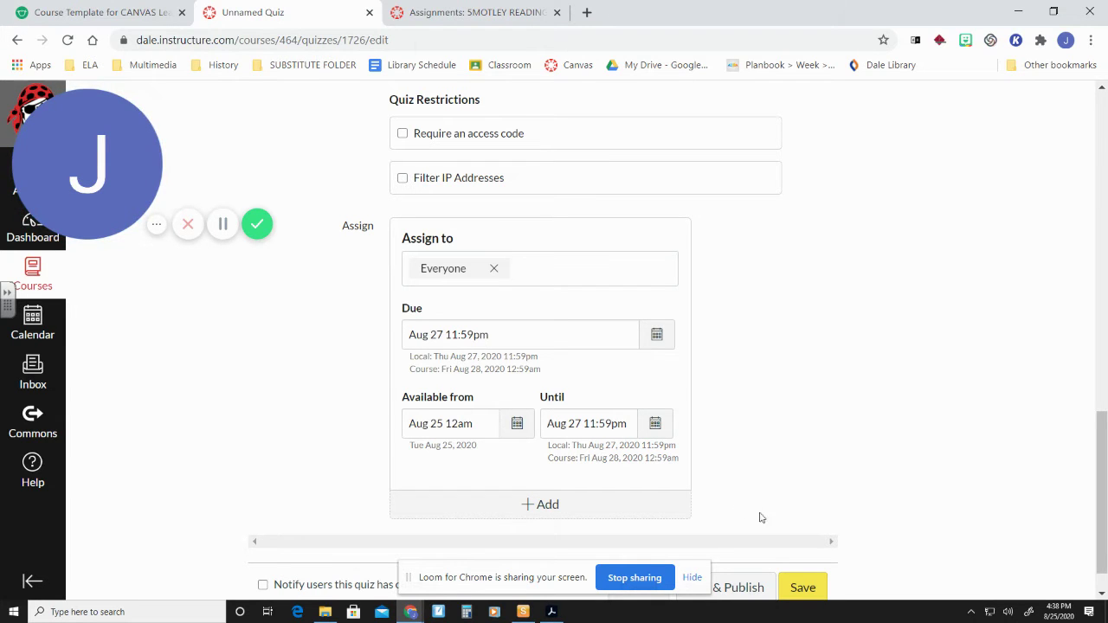
Go to the quiz's Questions tab and open Find Questions.
scroll(760, 517, "up", 8)
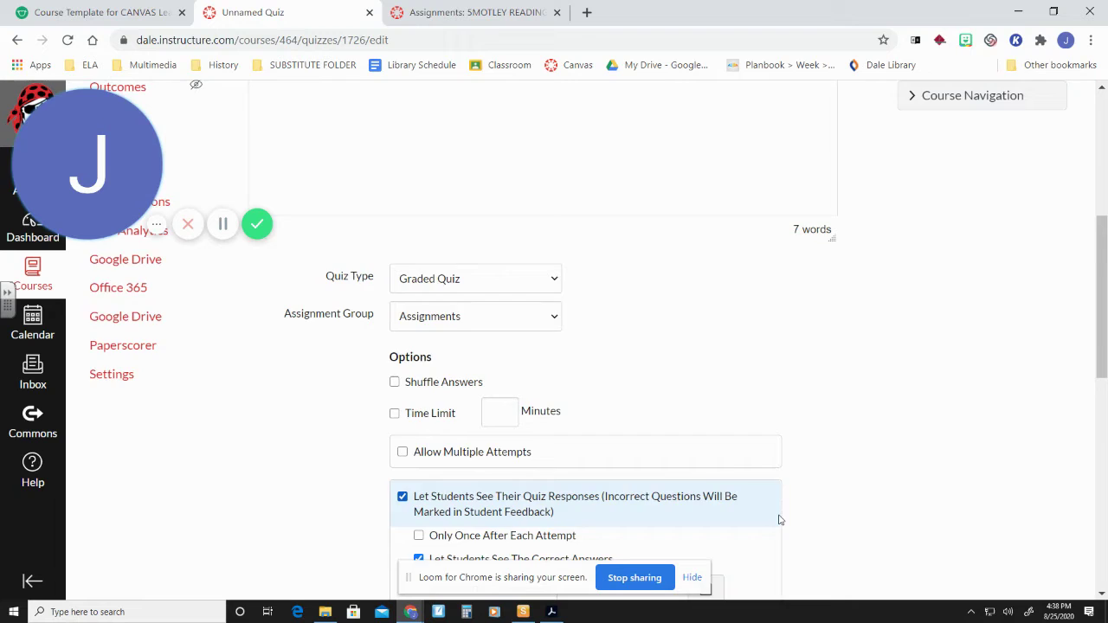
scroll(778, 519, "up", 2)
scroll(663, 520, "up", 3)
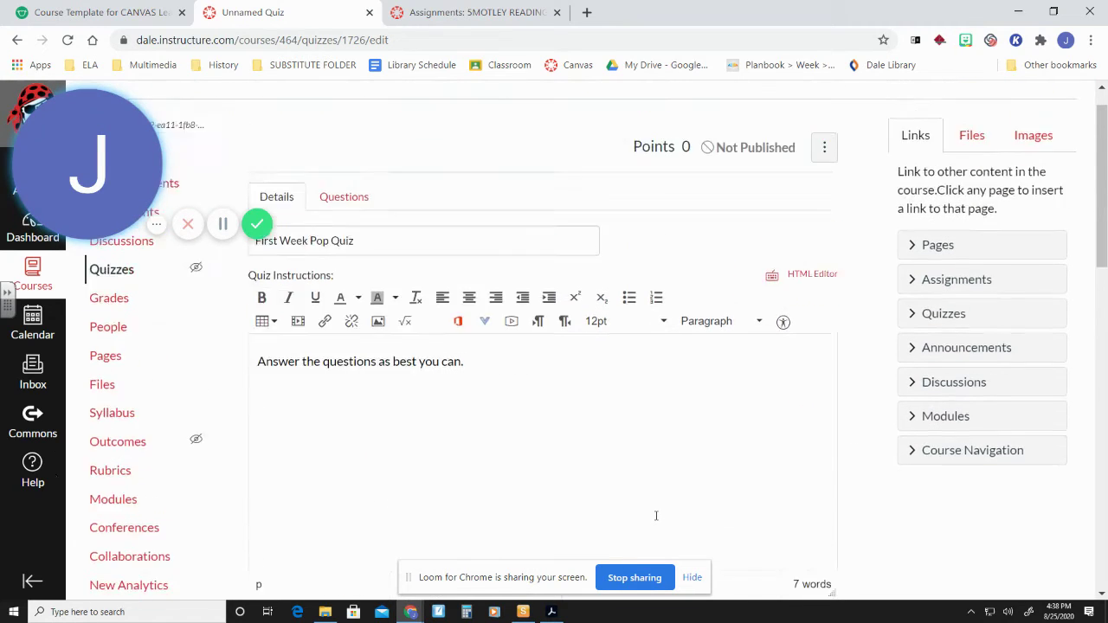
scroll(654, 512, "up", 1)
left_click(333, 235)
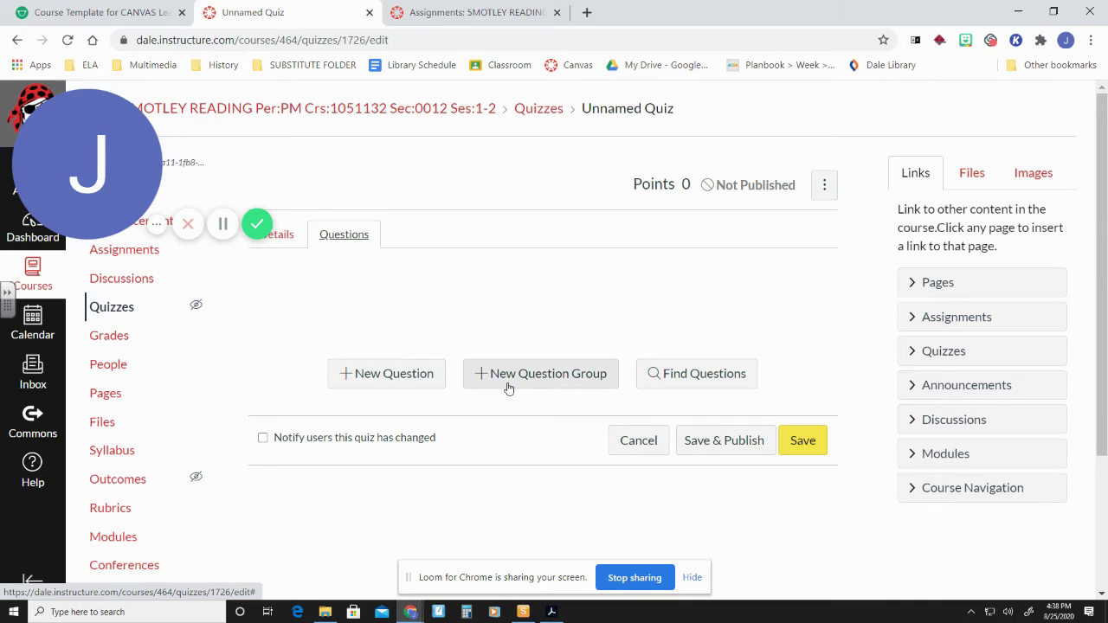
left_click(717, 374)
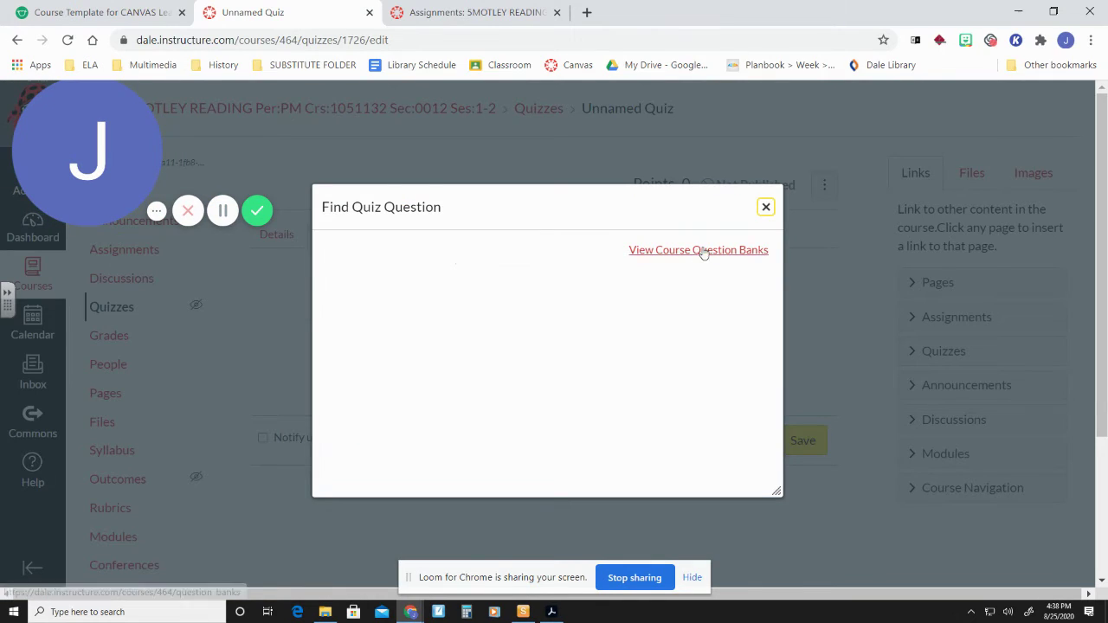
Add a new question about Bobby forgetting his jacket, asking what he should do next.
left_click(766, 210)
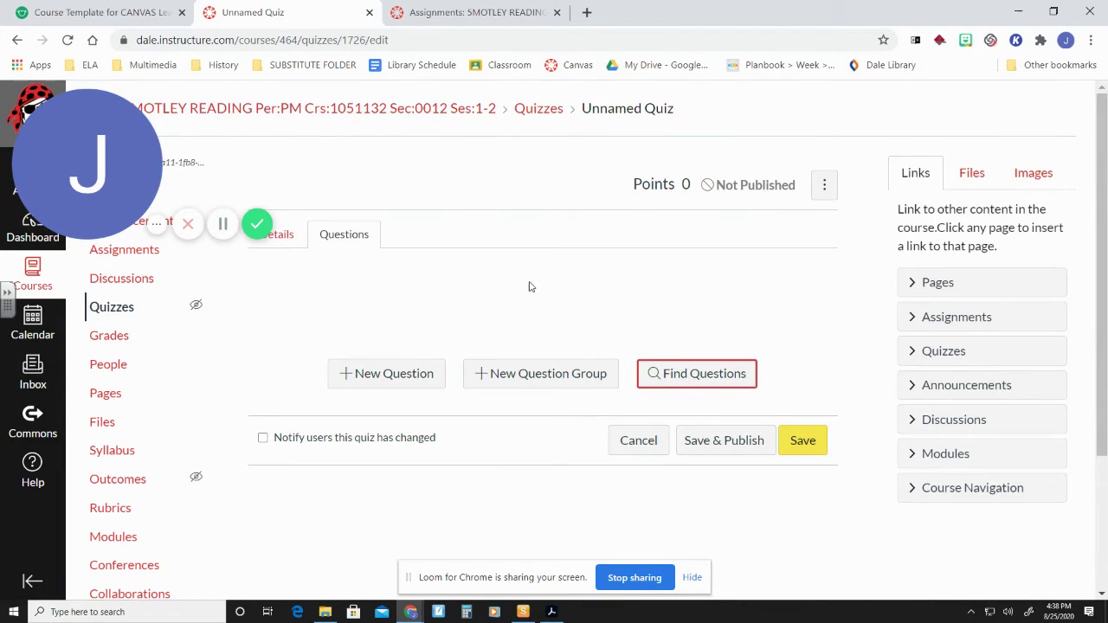
left_click(422, 369)
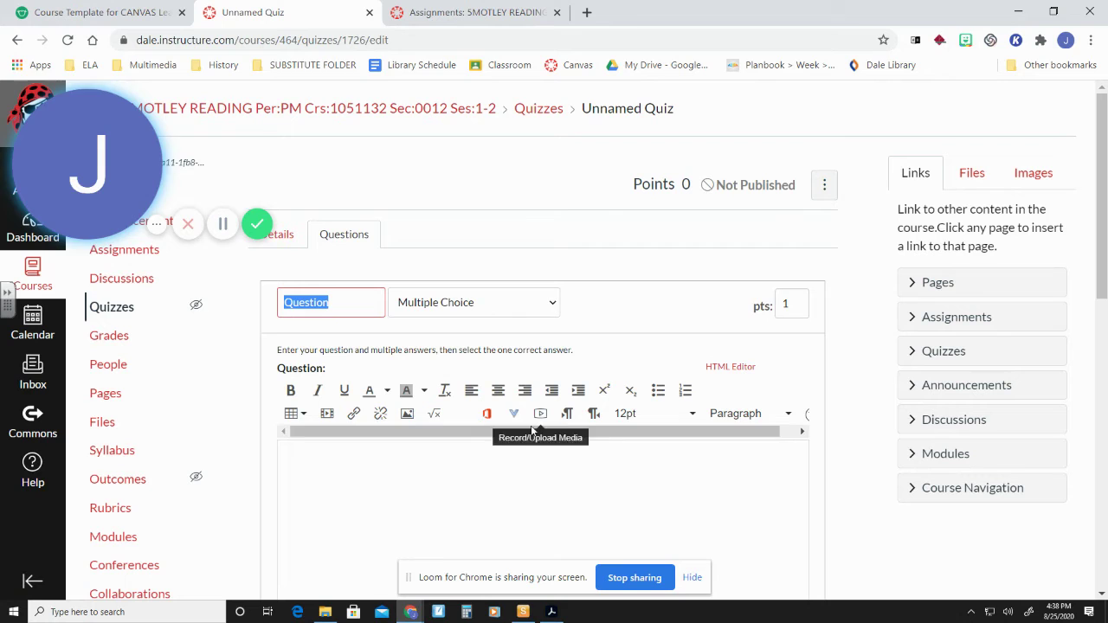
scroll(510, 488, "down", 2)
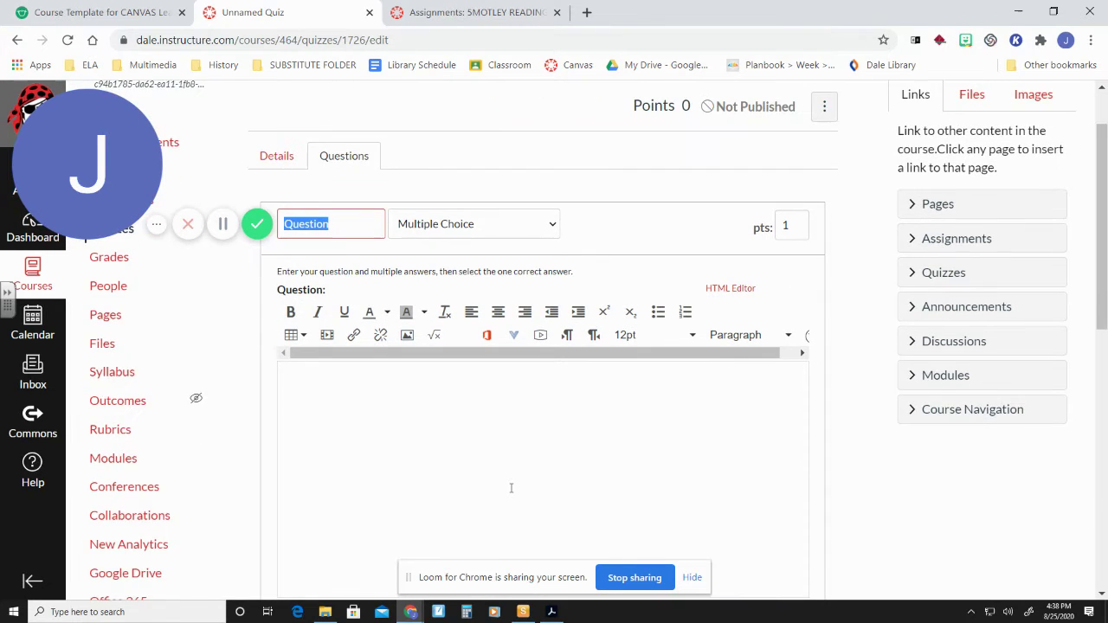
scroll(510, 488, "up", 1)
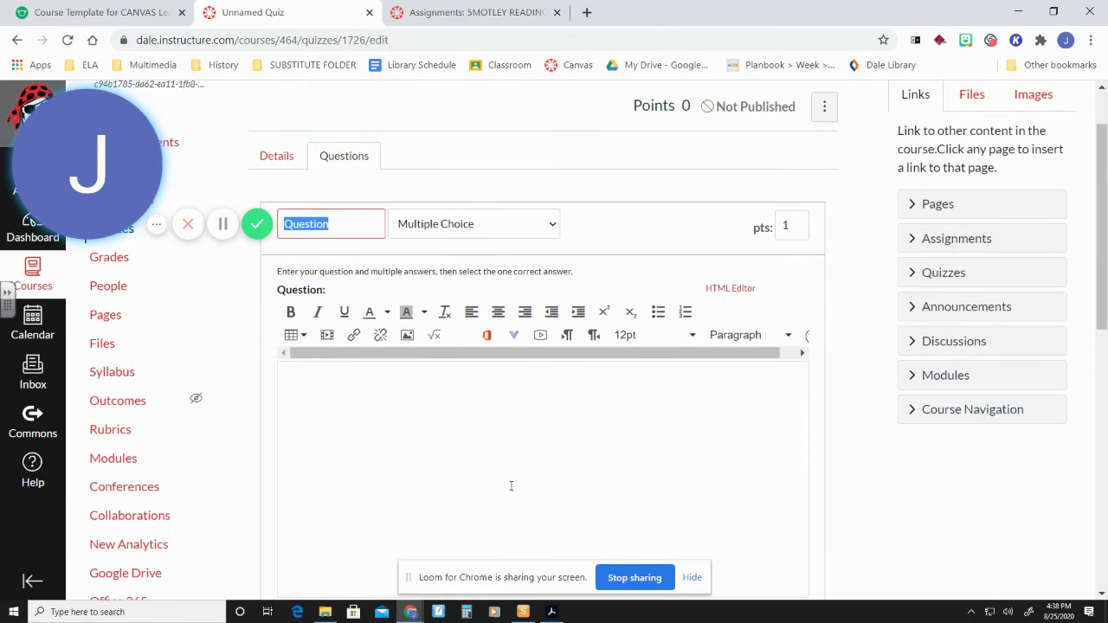
left_click(529, 392)
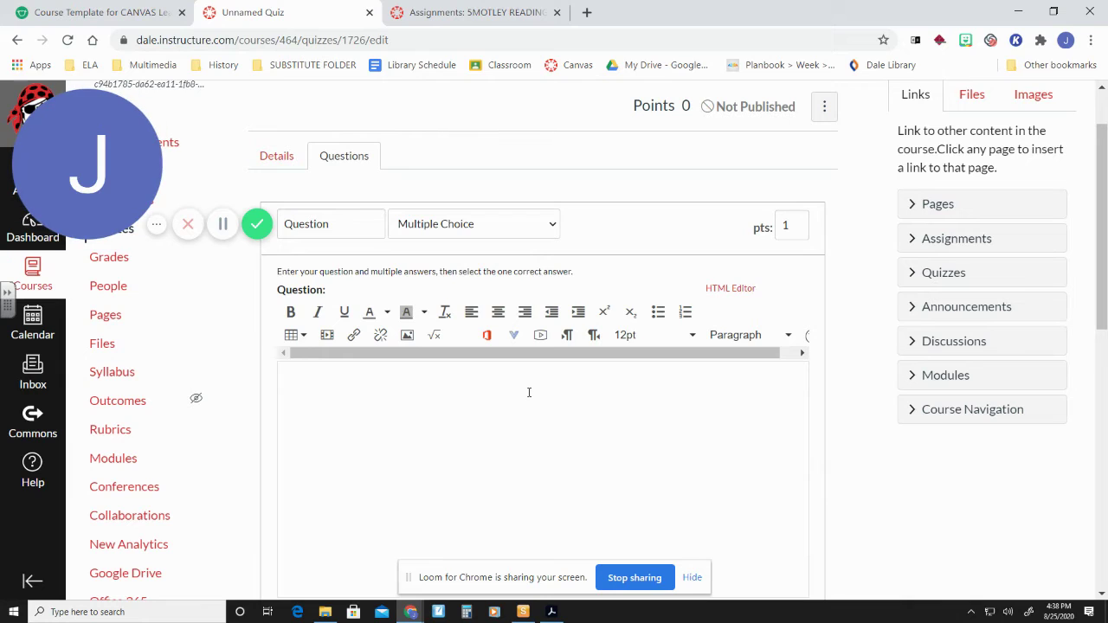
type("Bobby has taken his lunch to the")
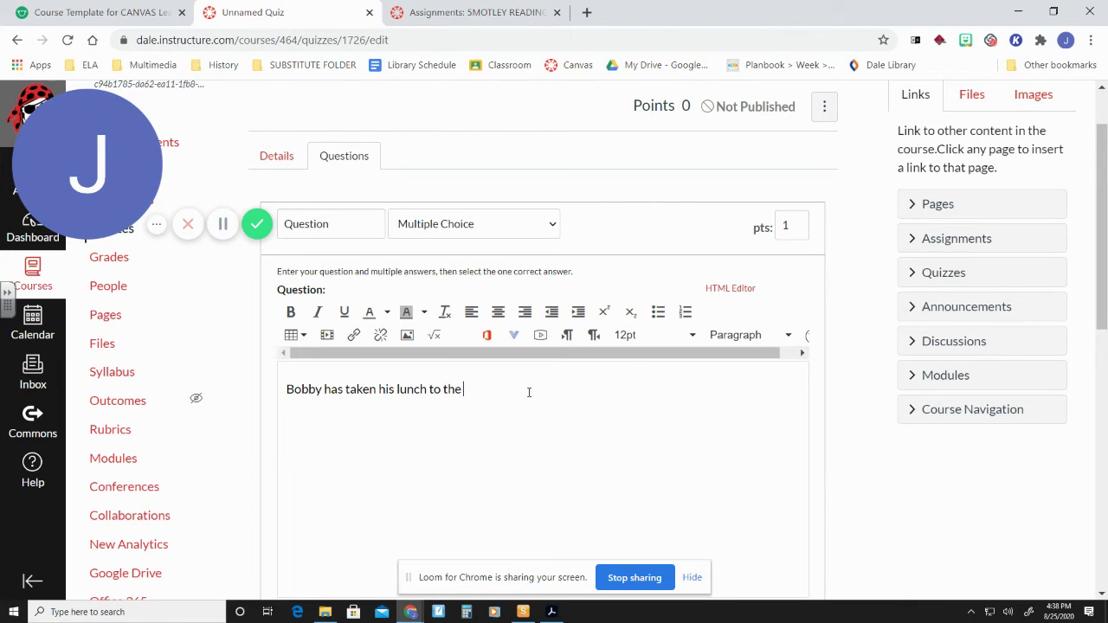
type(" cafeteria. But he realizes th")
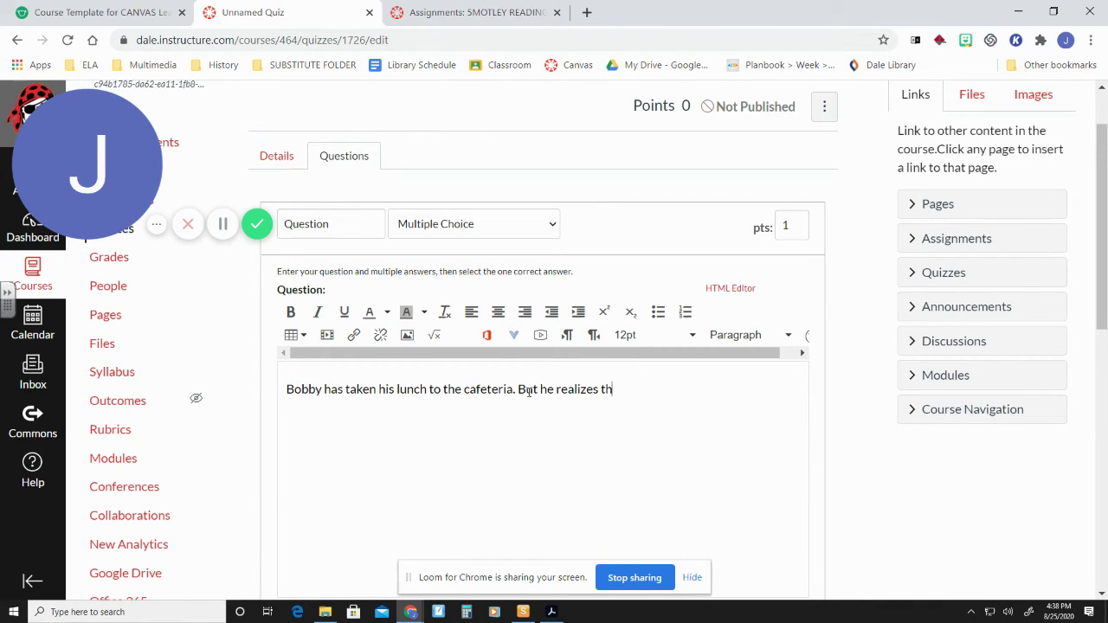
type("at he forgot his jacket in the classro")
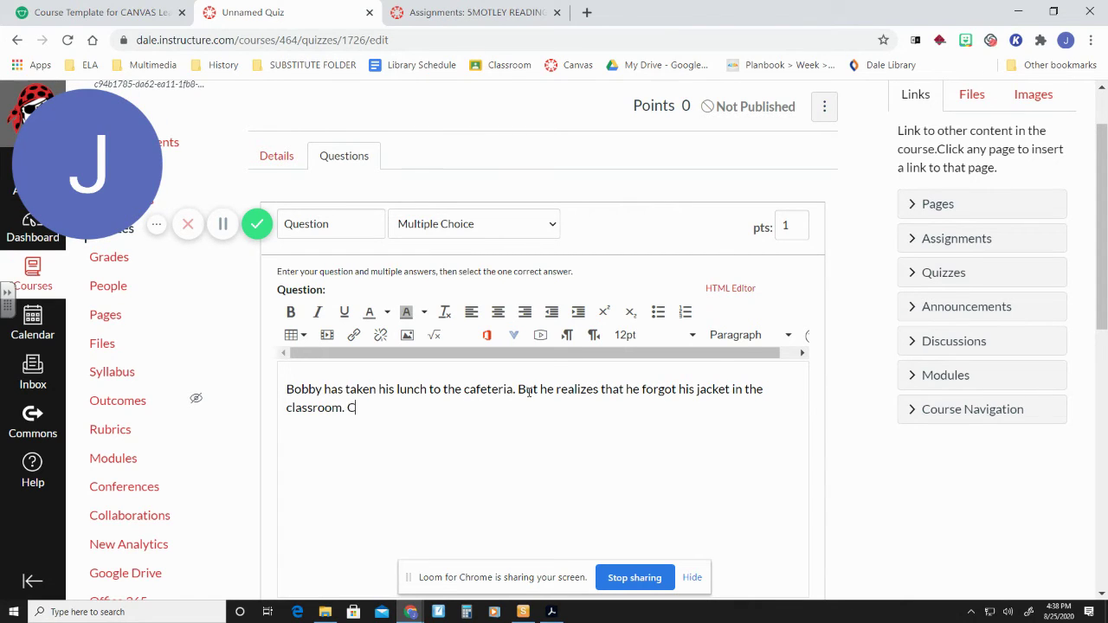
type("om. Should he")
key("BackSpace")
key("BackSpace")
key("BackSpace")
key("BackSpace")
key("BackSpace")
type("really needs that ja")
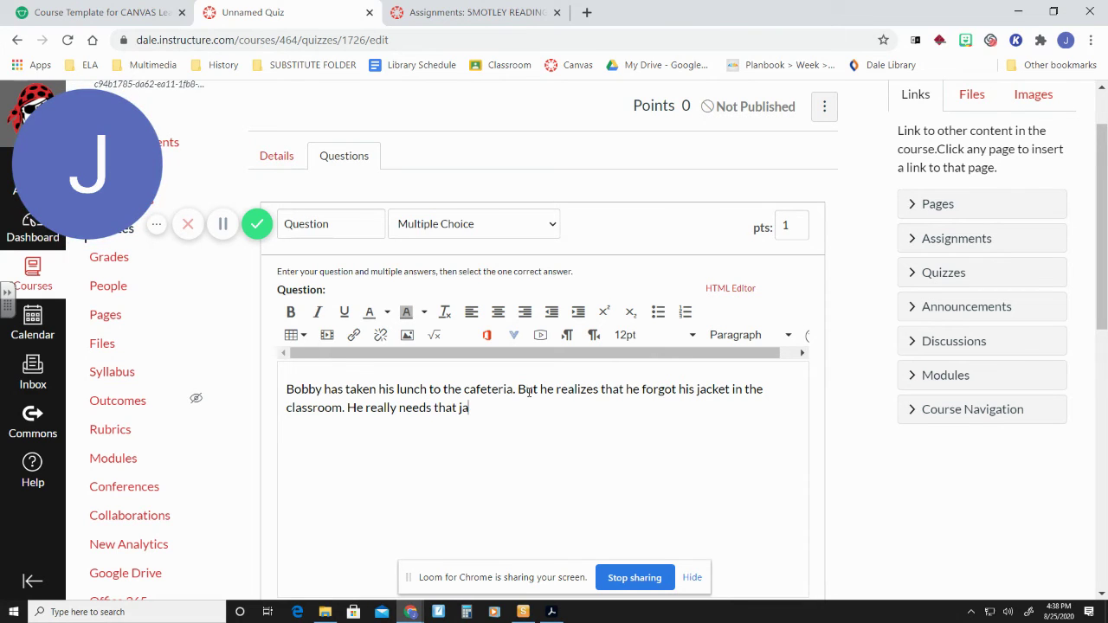
type("cket for recess. What should he")
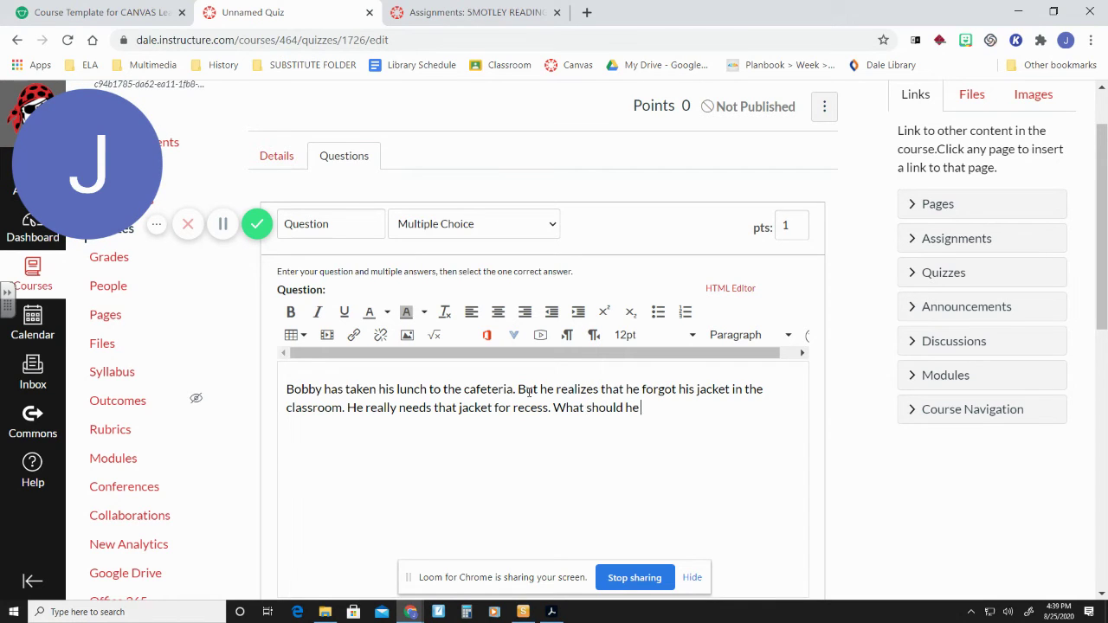
type(" do next?")
Enter the correct answer 'Ask an adult if he can go back to the classroom.' and wrong answer 'Go get it.'.
scroll(546, 407, "down", 3)
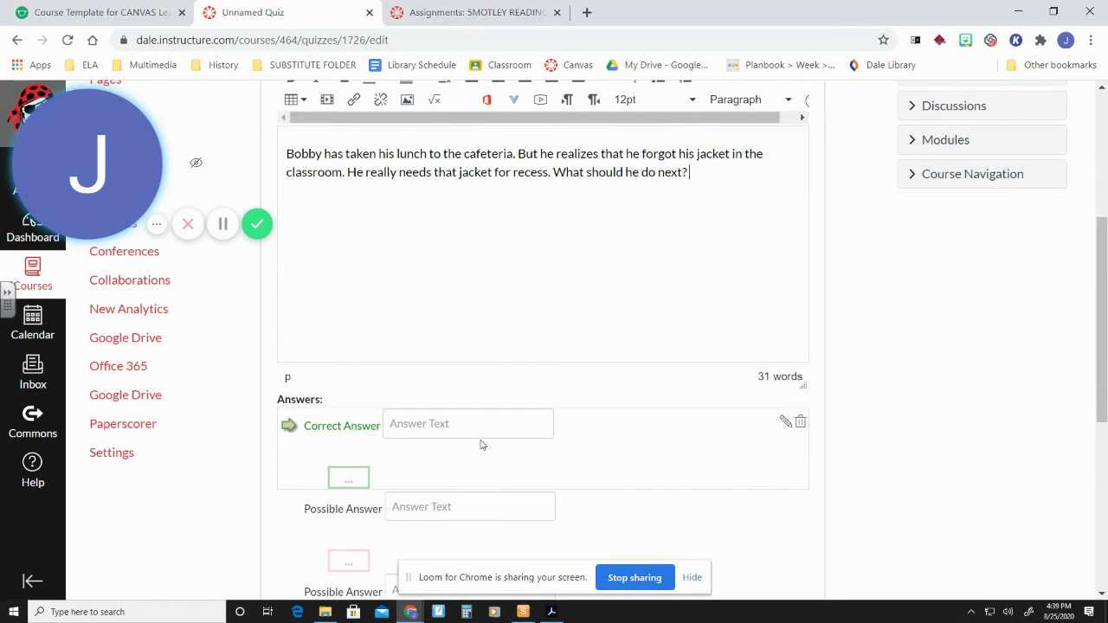
left_click(476, 425)
type("Ask")
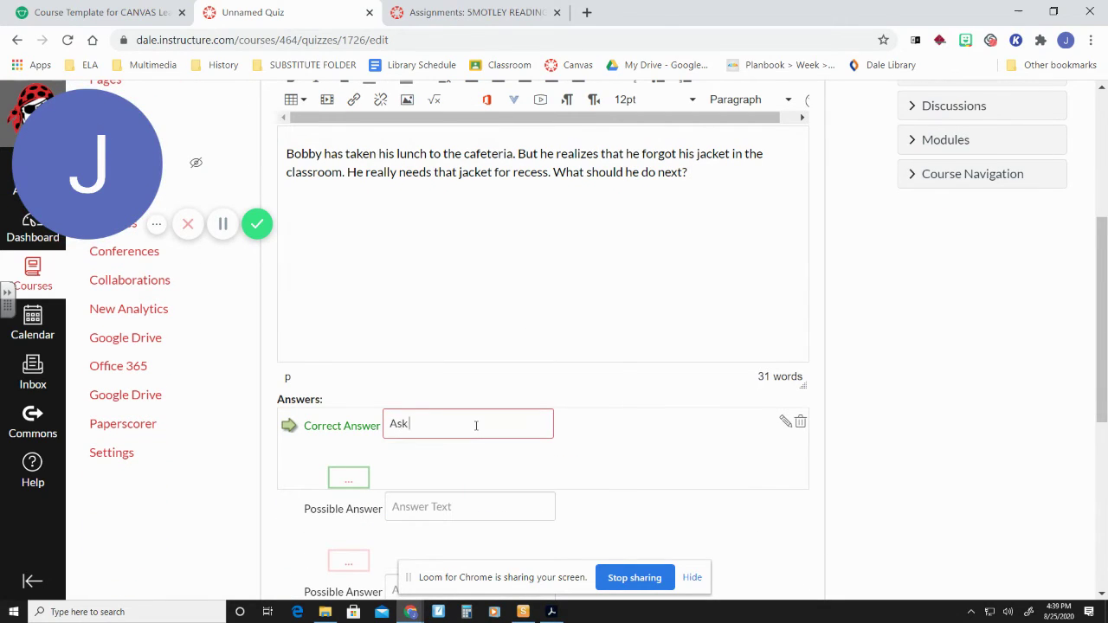
type(" an adult if he can go back to")
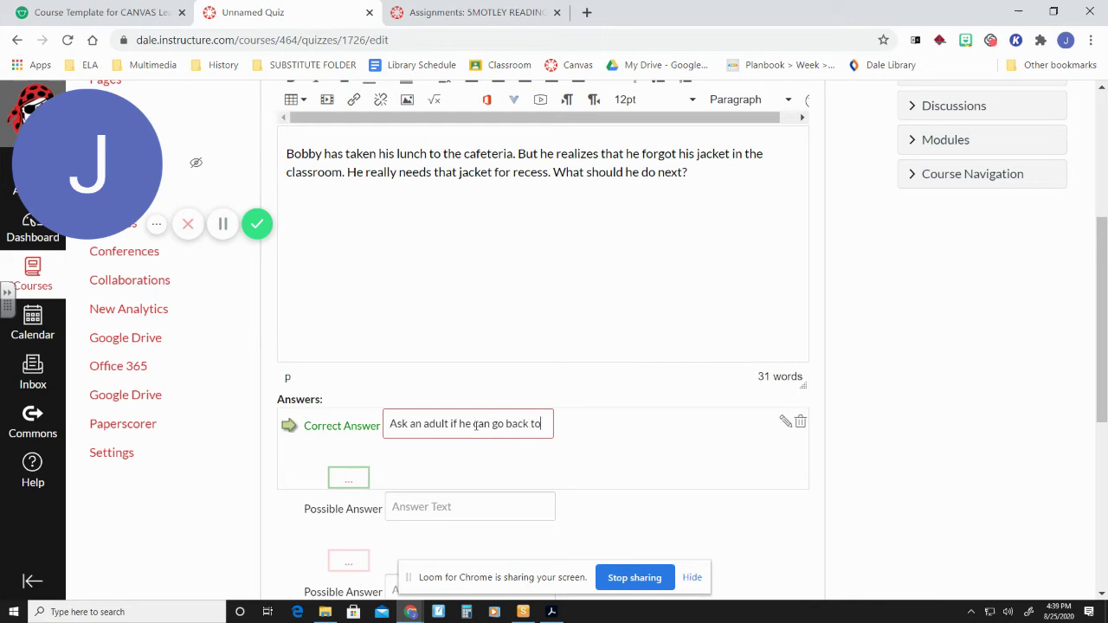
type(" the classroo")
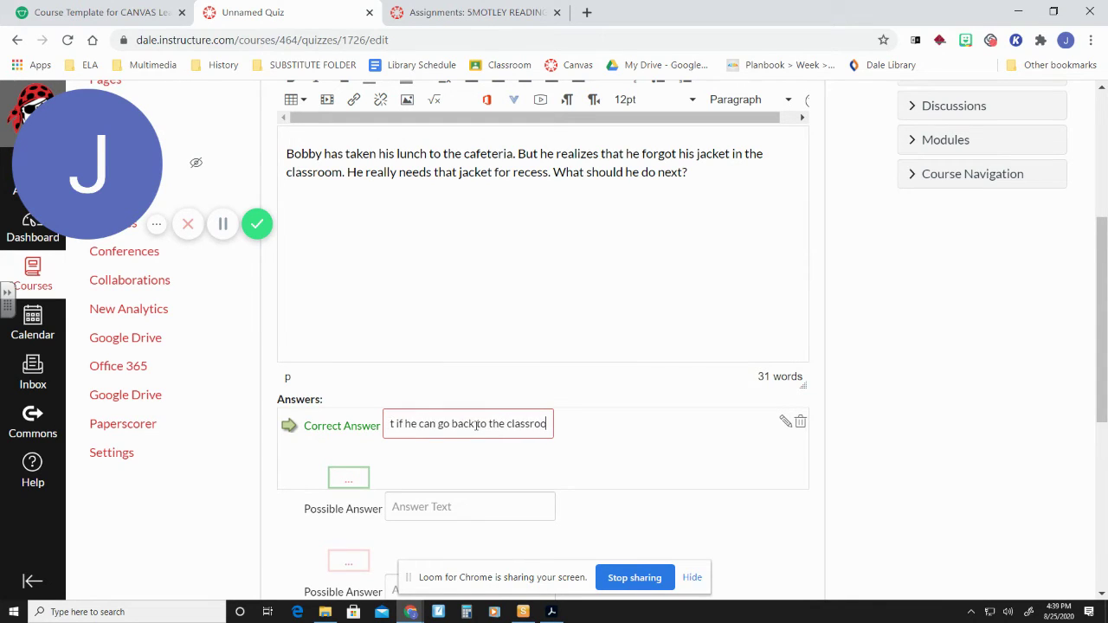
type("m.")
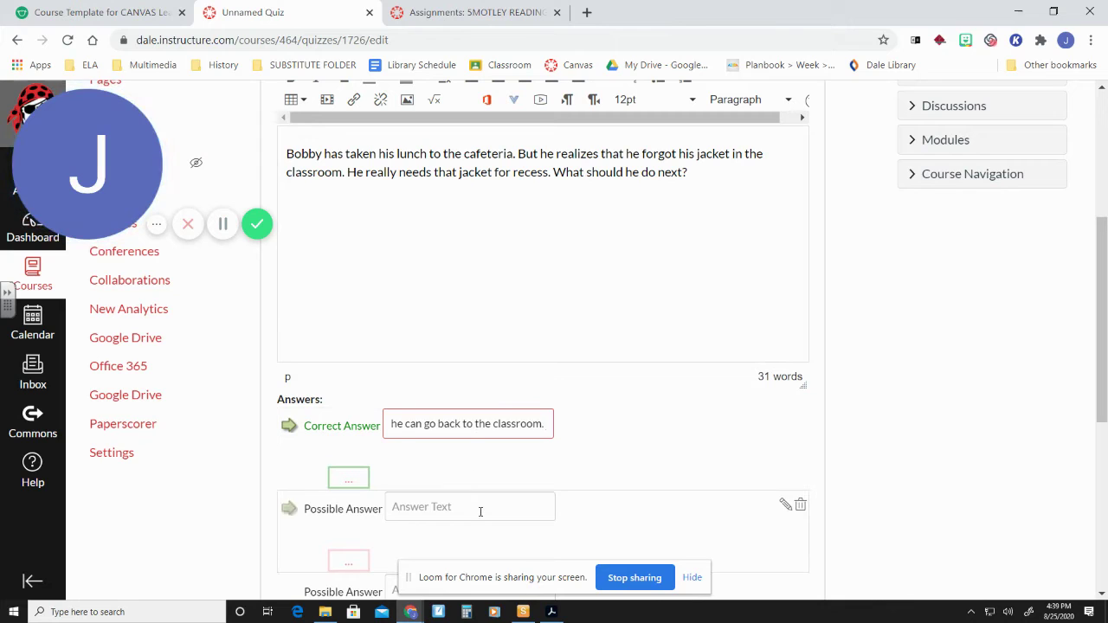
left_click(480, 512)
type("Go")
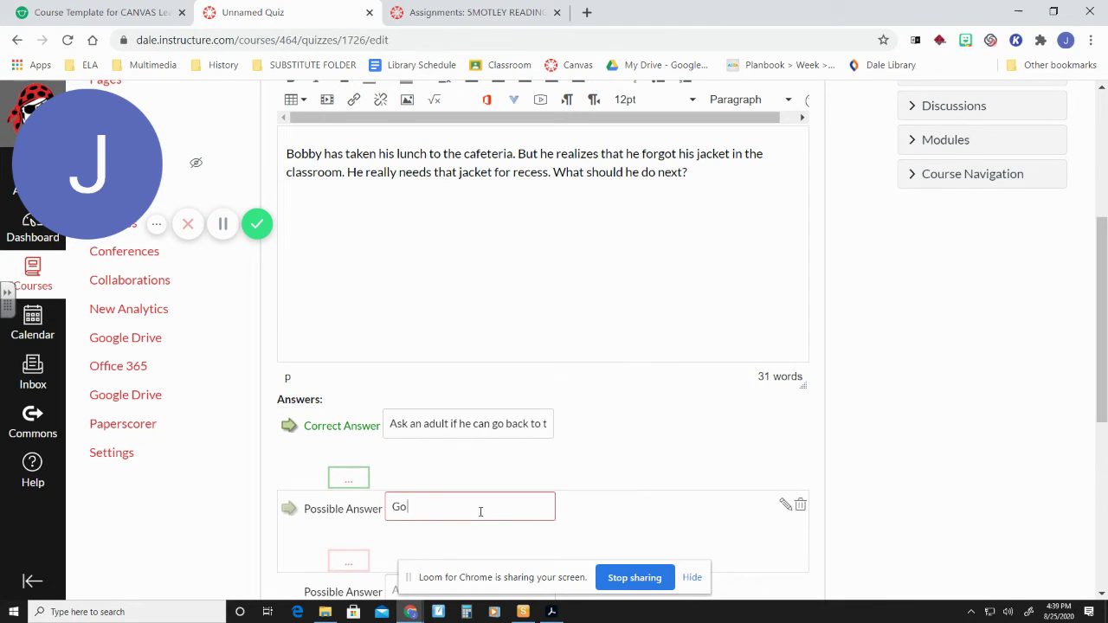
type(" get it.")
Add wrong answers 'Steal another kid's jacket' and 'Freeze today, remember his jacket tomorrow.'.
scroll(480, 520, "down", 3)
left_click(461, 359)
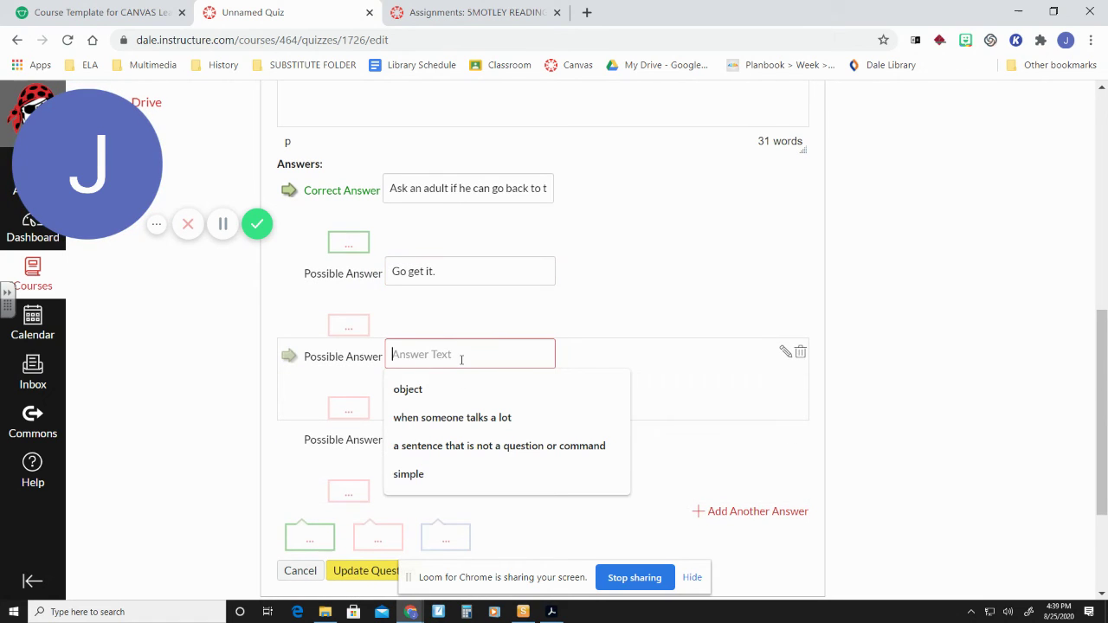
type("Steal another kid's jacke")
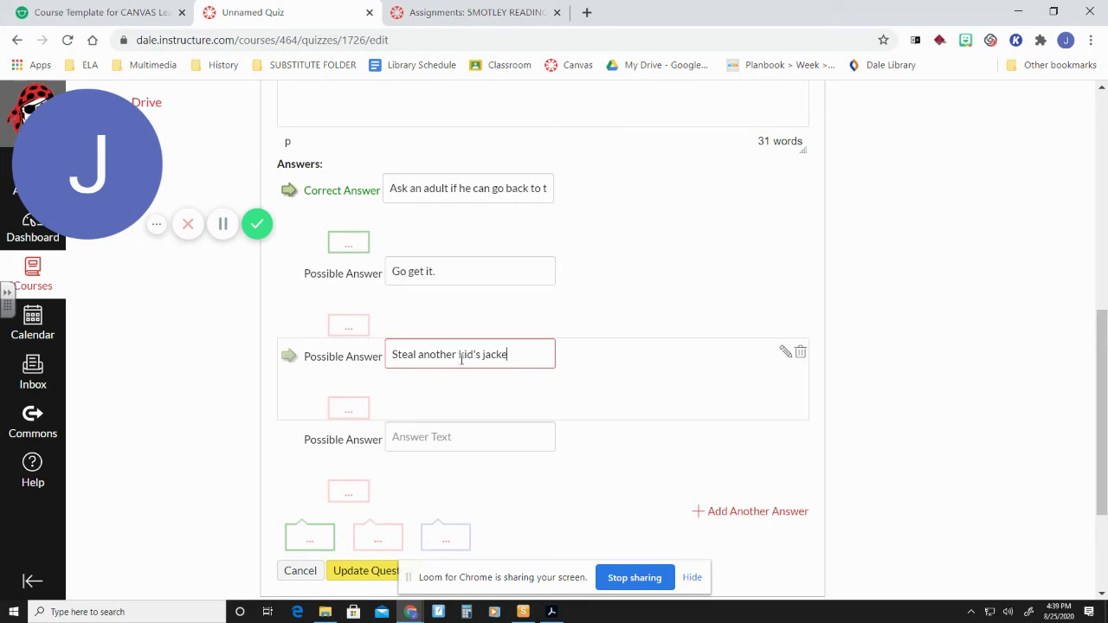
type("t")
key("Tab")
key("Tab")
key("Tab")
key("Tab")
key("Tab")
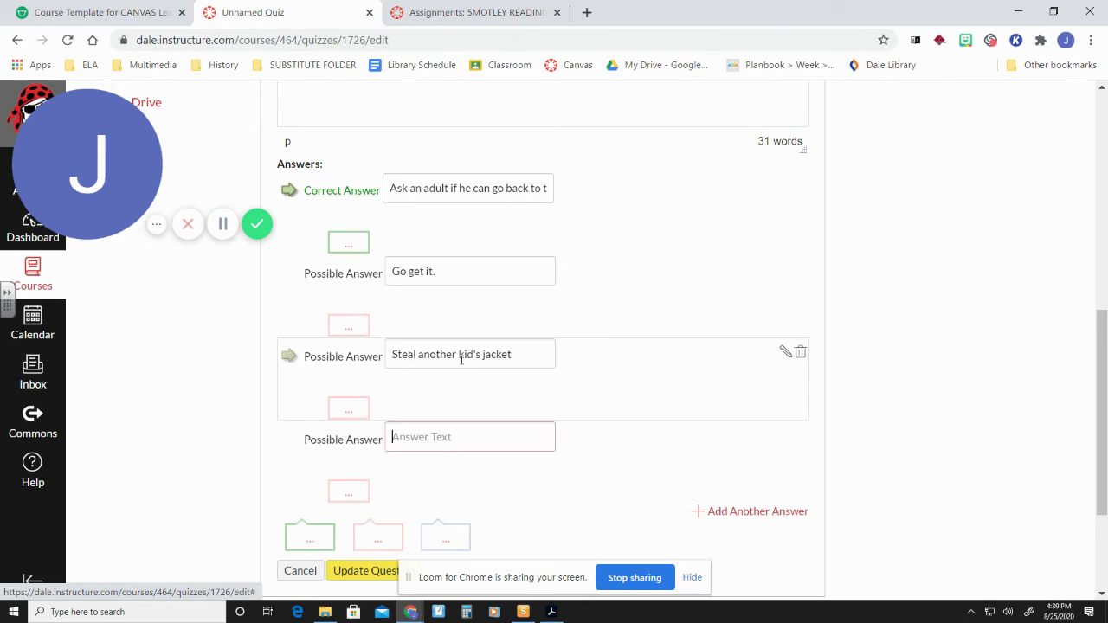
type("Freeze tod")
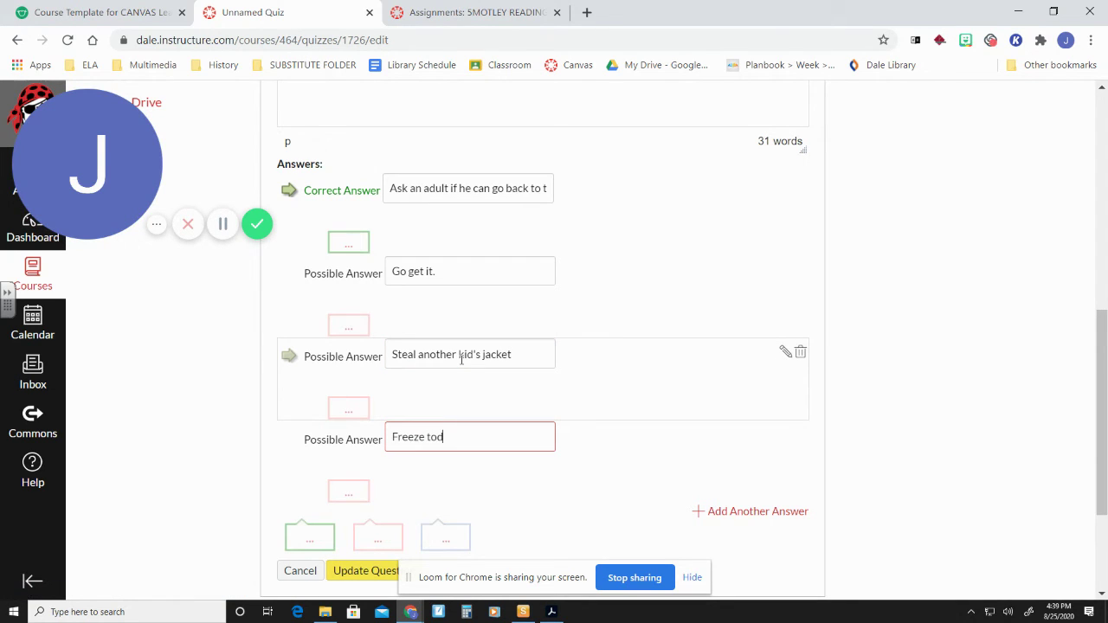
type("ay, remember his jacket tomorrow.")
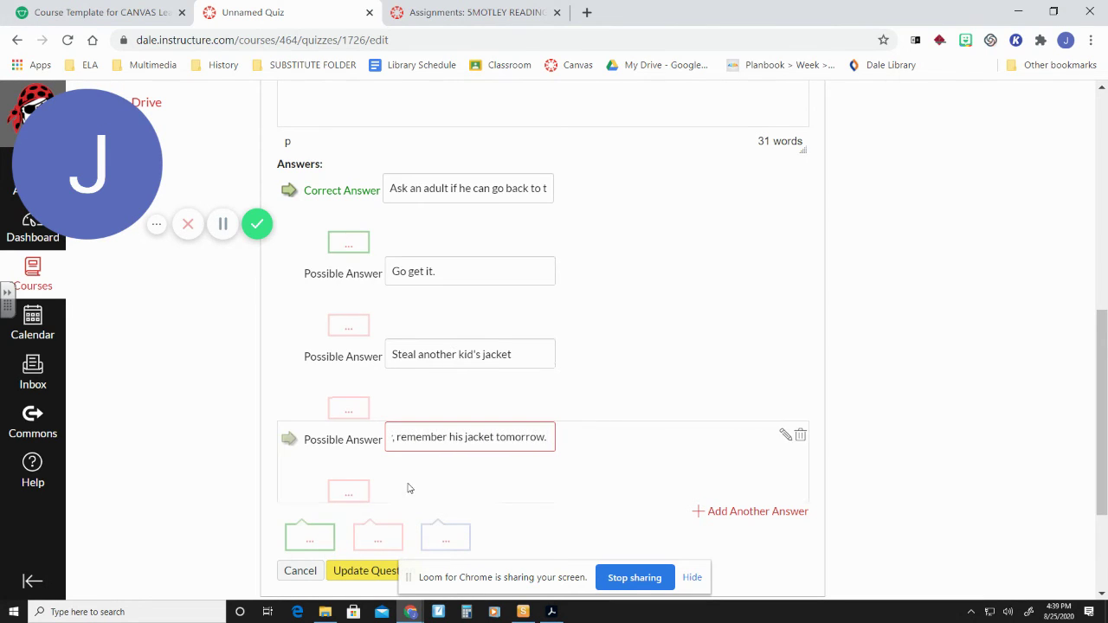
scroll(405, 485, "down", 2)
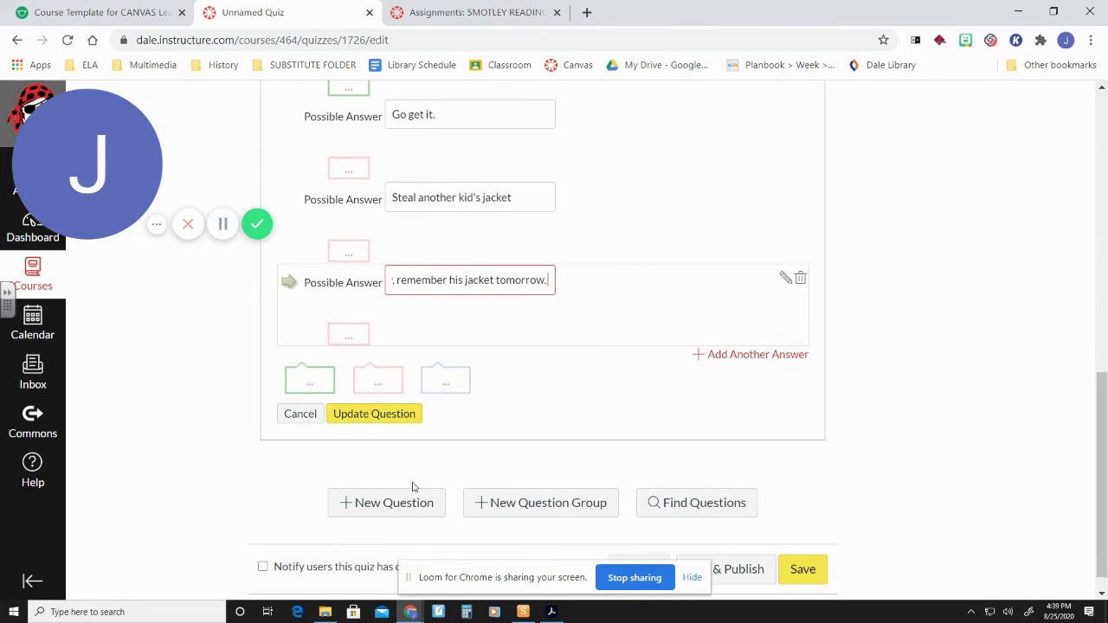
Save the Bobby question and start a new one reading 'Sally REALLY REALLY'.
left_click(403, 415)
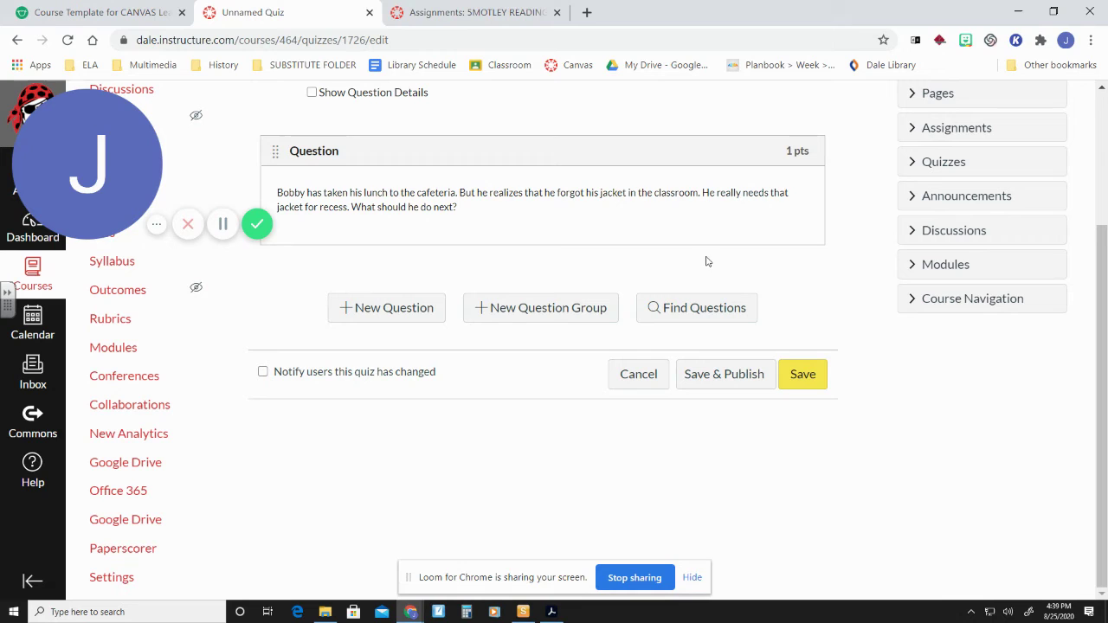
left_click(401, 307)
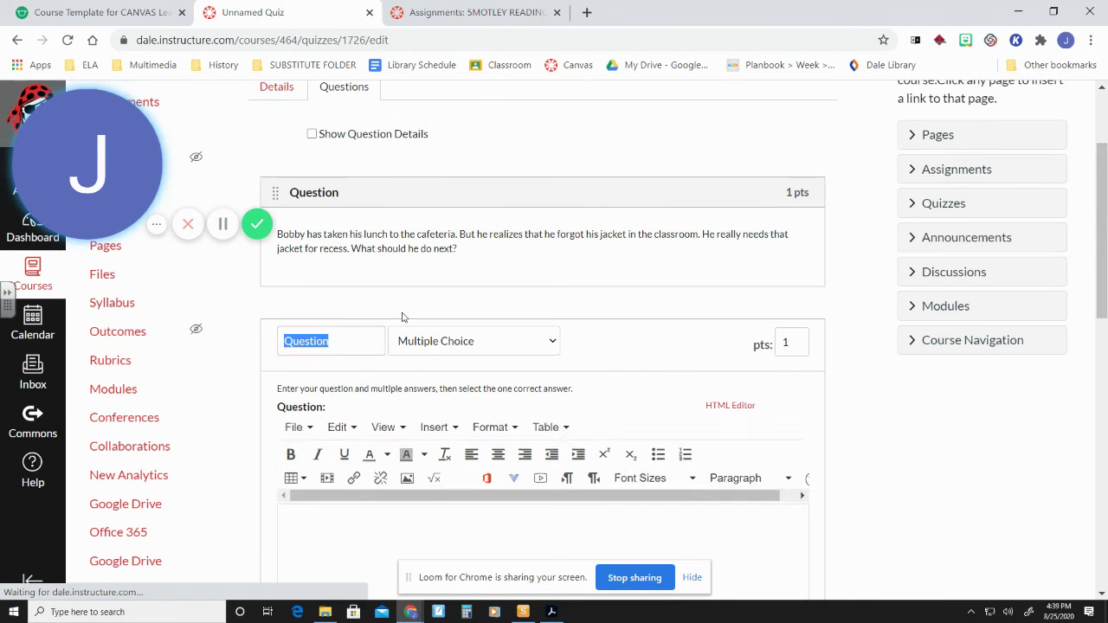
left_click(460, 514)
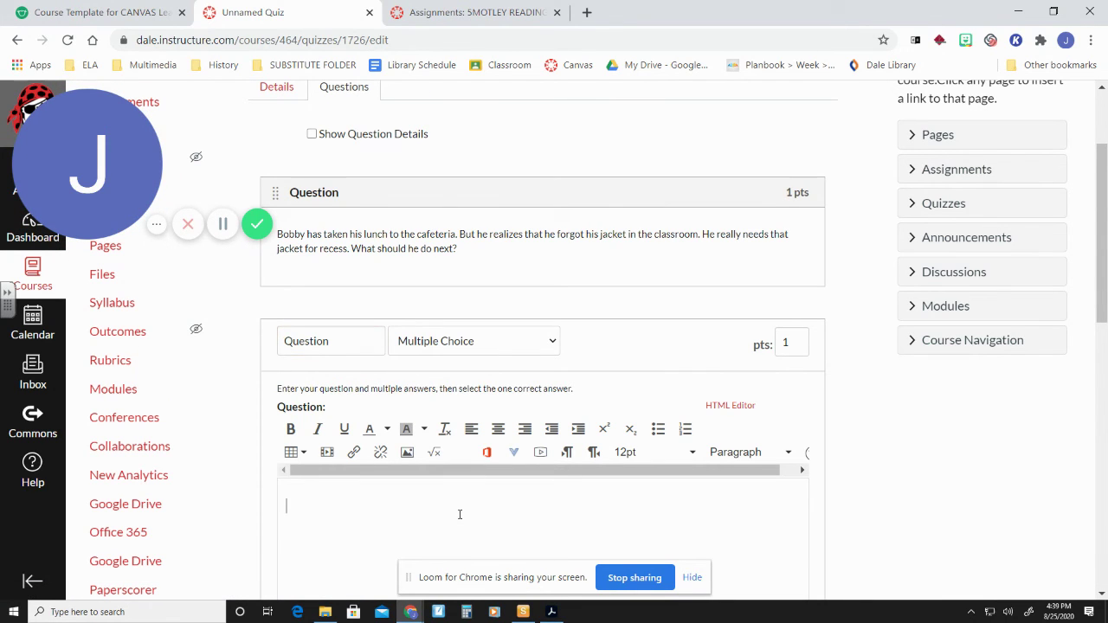
type("Sally REALLY REALLY")
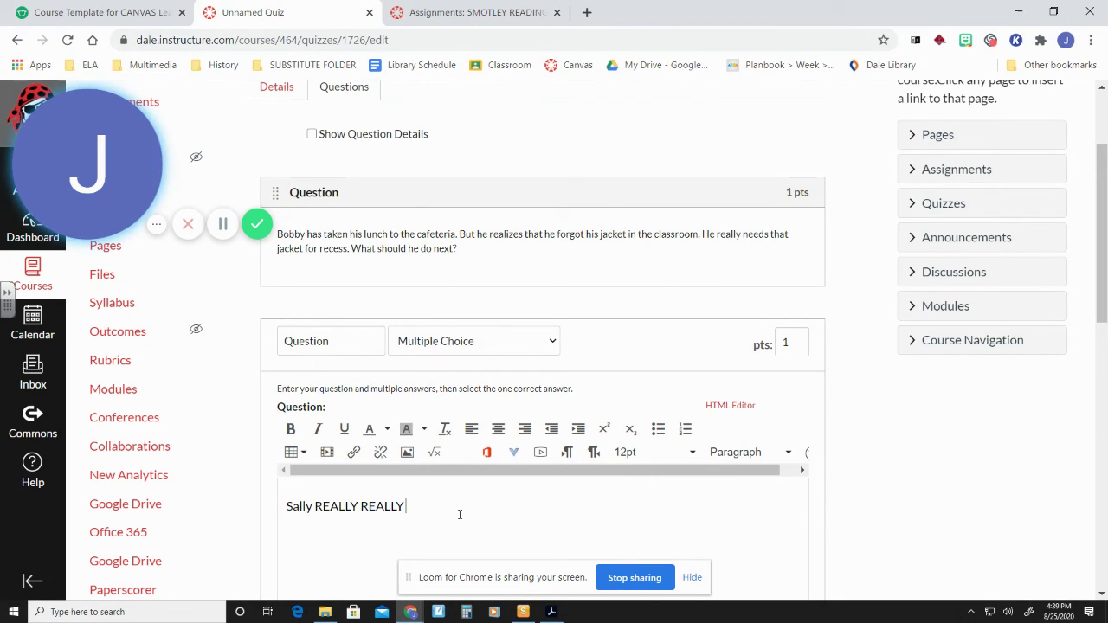
Italicize 'REALLY REALLY' and continue with 'has to go to the bathroom…' scenario text.
left_click_drag(410, 504, 314, 506)
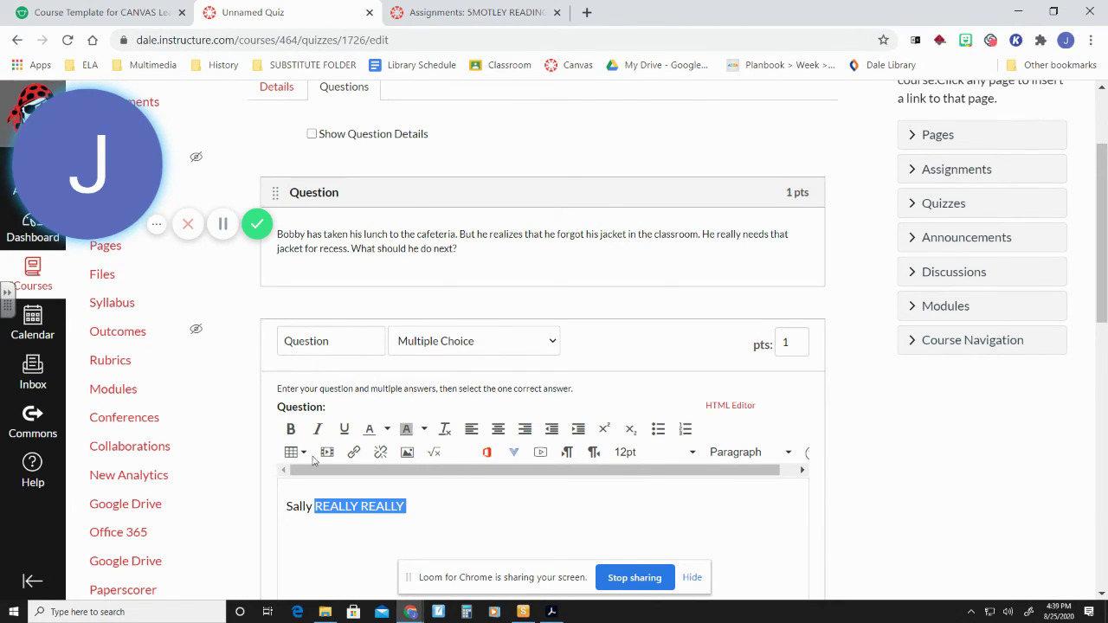
left_click(319, 430)
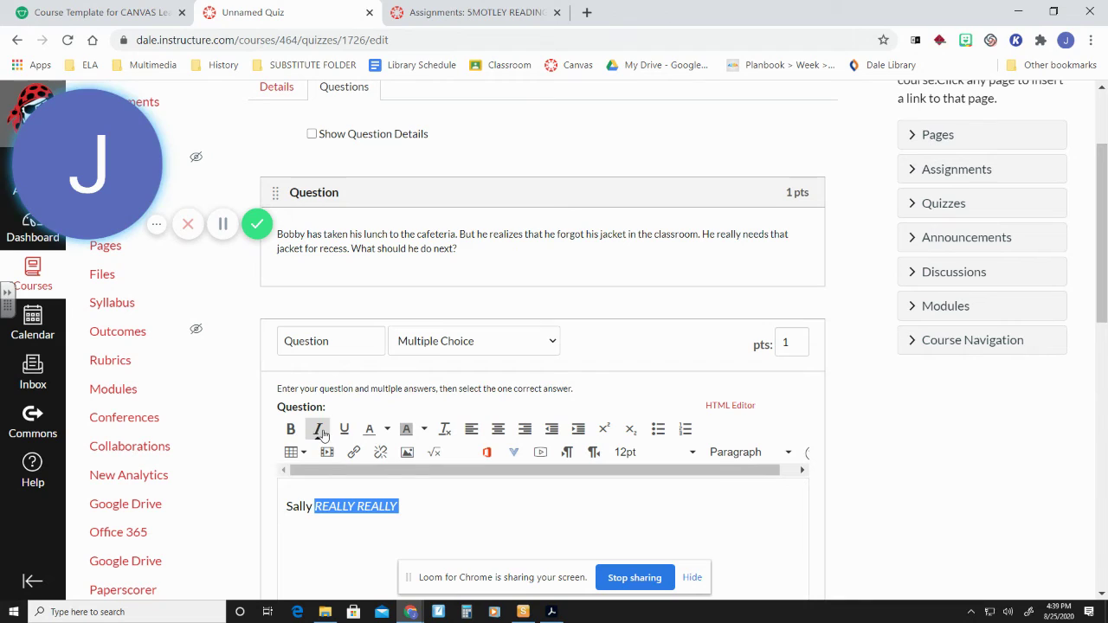
left_click(435, 506)
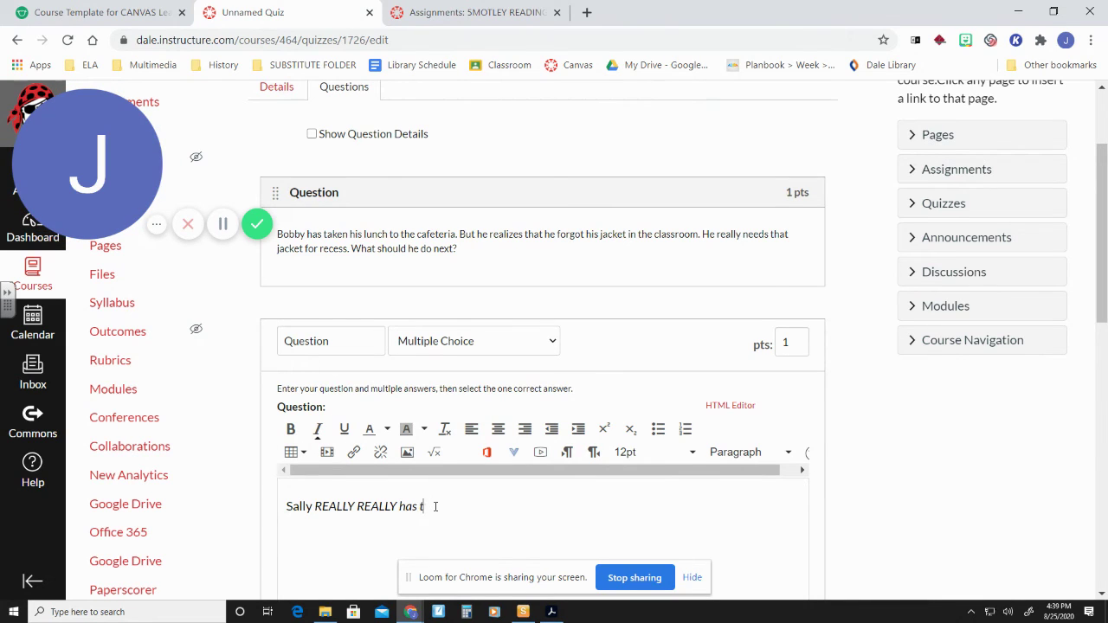
key("BackSpace")
key("BackSpace")
key("BackSpace")
key("BackSpace")
key("BackSpace")
key("BackSpace")
type("has to go to the bathroo")
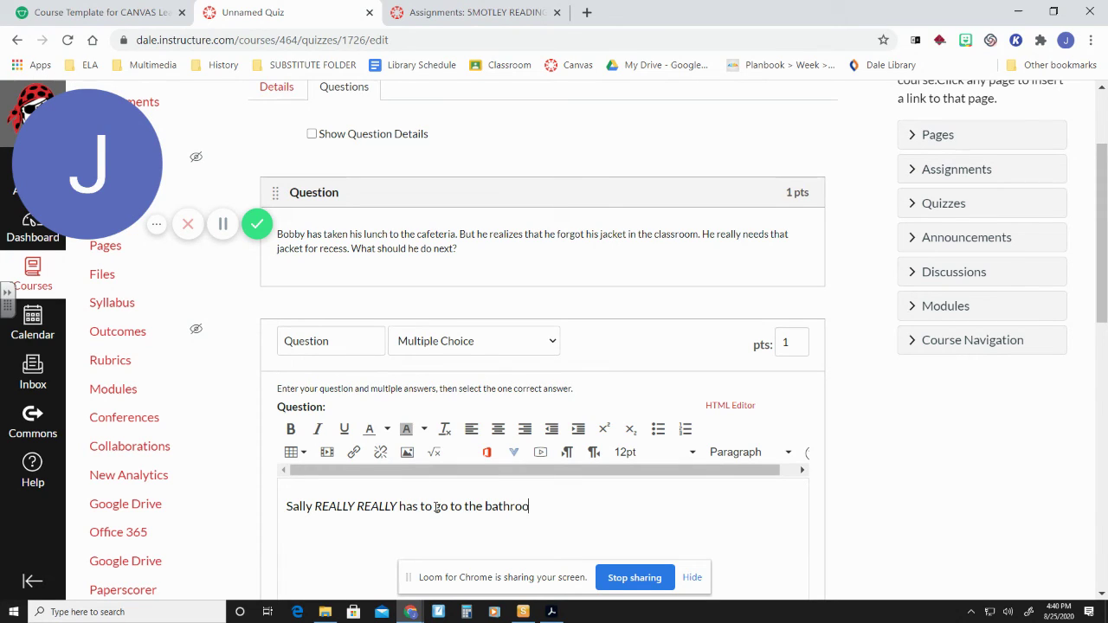
type("m. It's totally okay for her to lea")
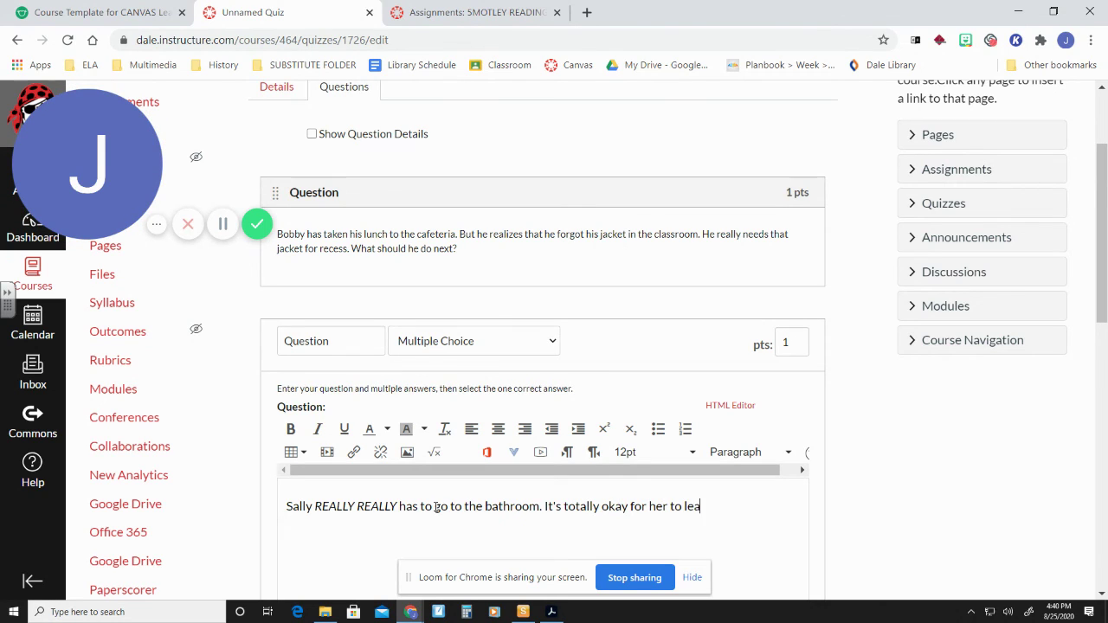
type("ve the class without asking, and")
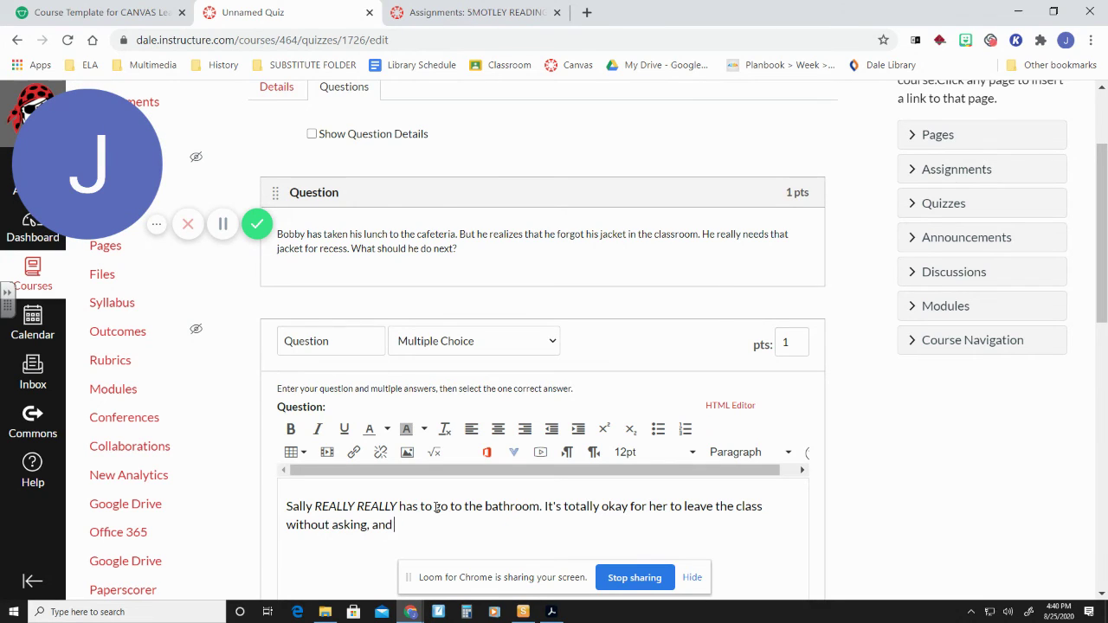
type(" run down the hall.")
Enter 'False' as the Sally question's correct answer and 'True' as its other possible answer.
scroll(433, 534, "down", 4)
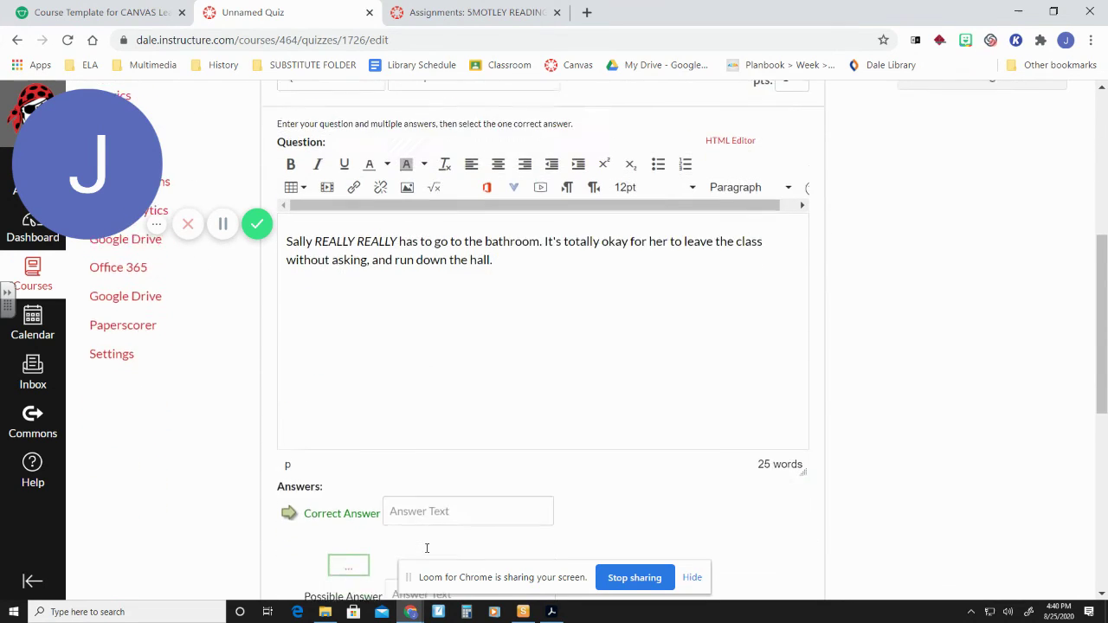
left_click(474, 465)
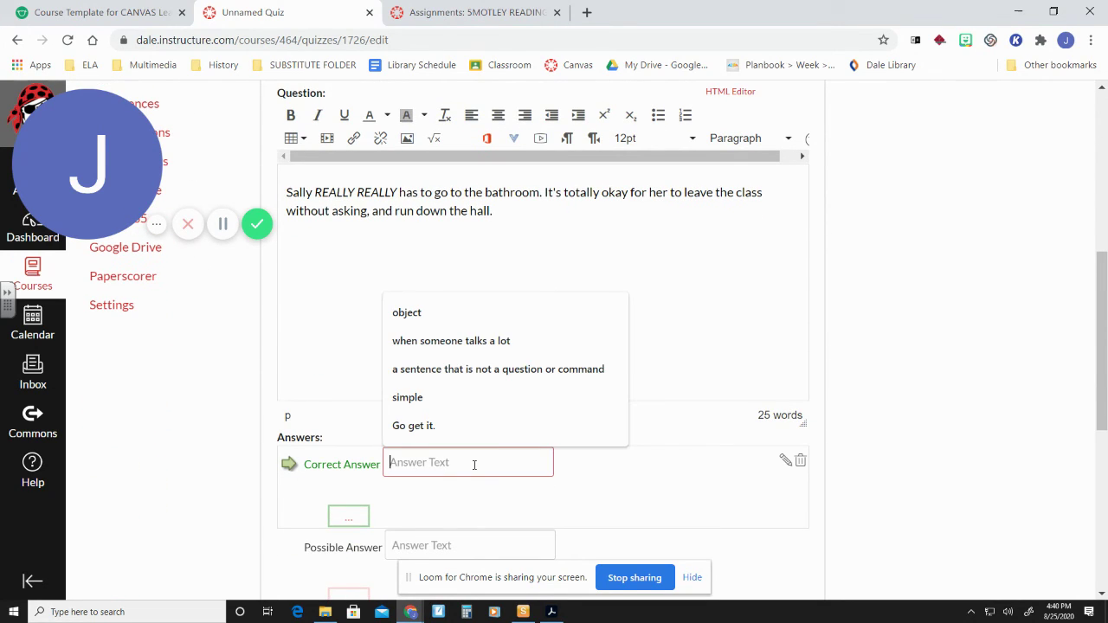
type("False")
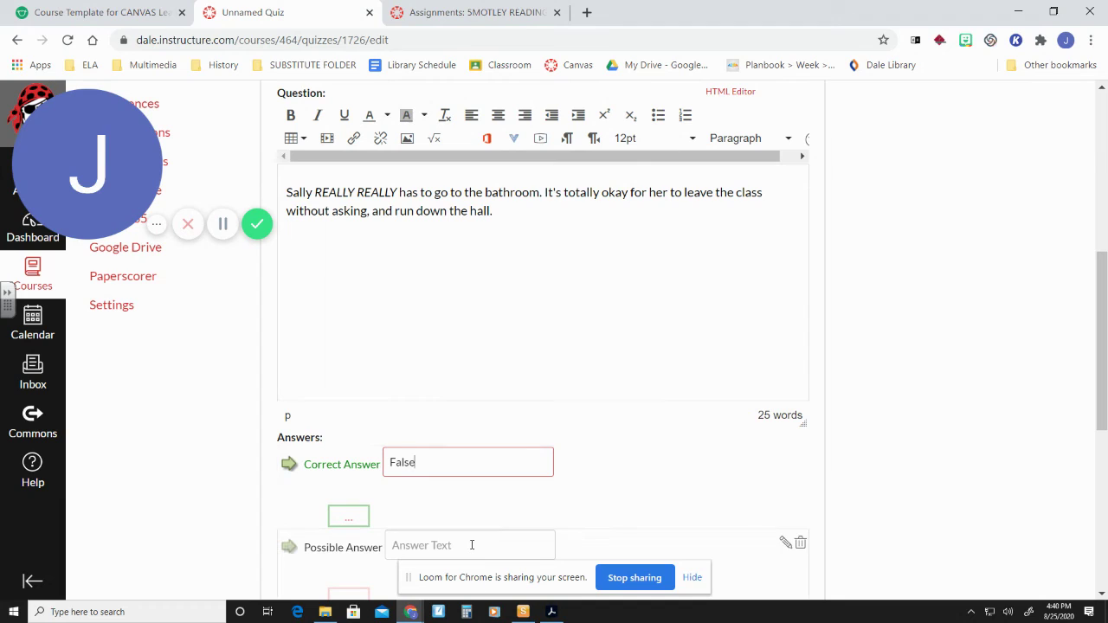
left_click(472, 544)
type("Ture.")
key("BackSpace")
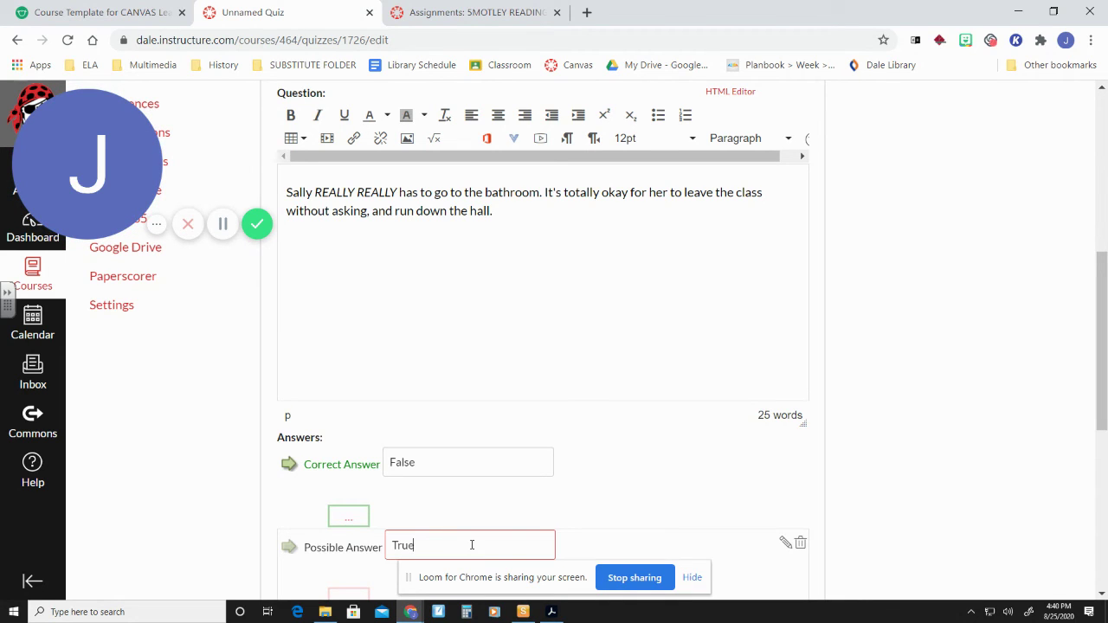
left_click(952, 489)
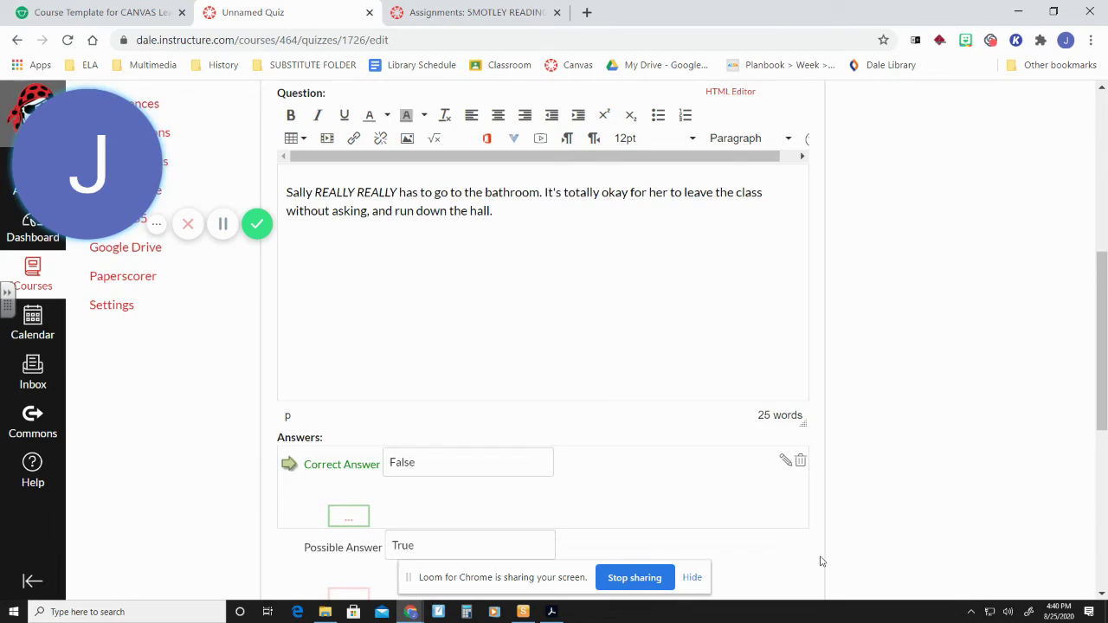
scroll(826, 555, "down", 3)
scroll(840, 560, "down", 2)
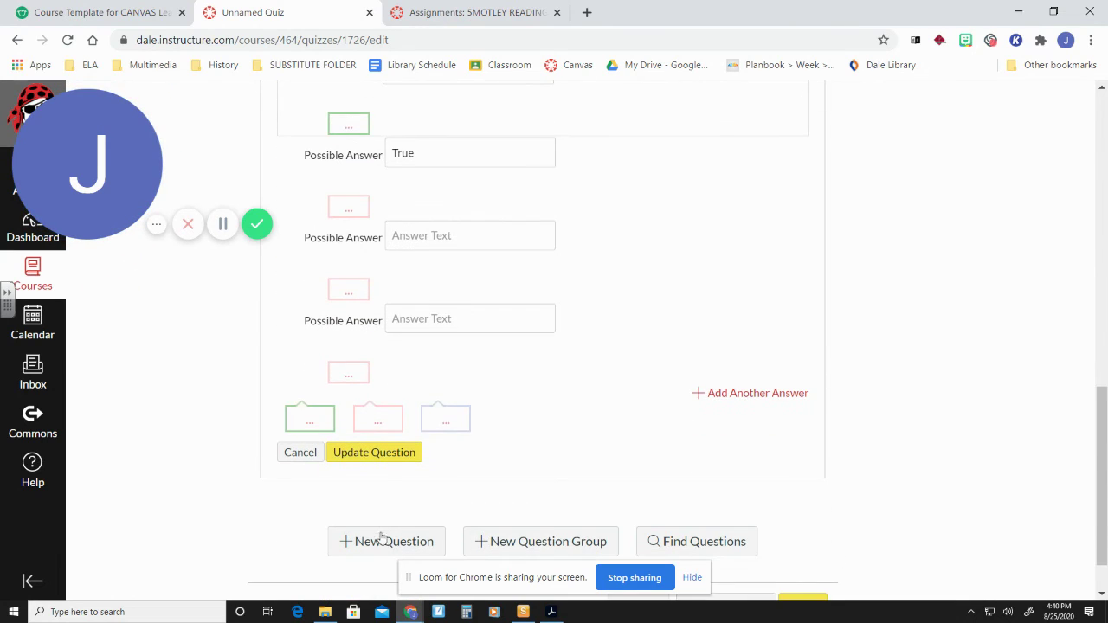
Save the Sally question and cancel the extra empty question, leaving Bobby and Sally listed.
left_click(386, 453)
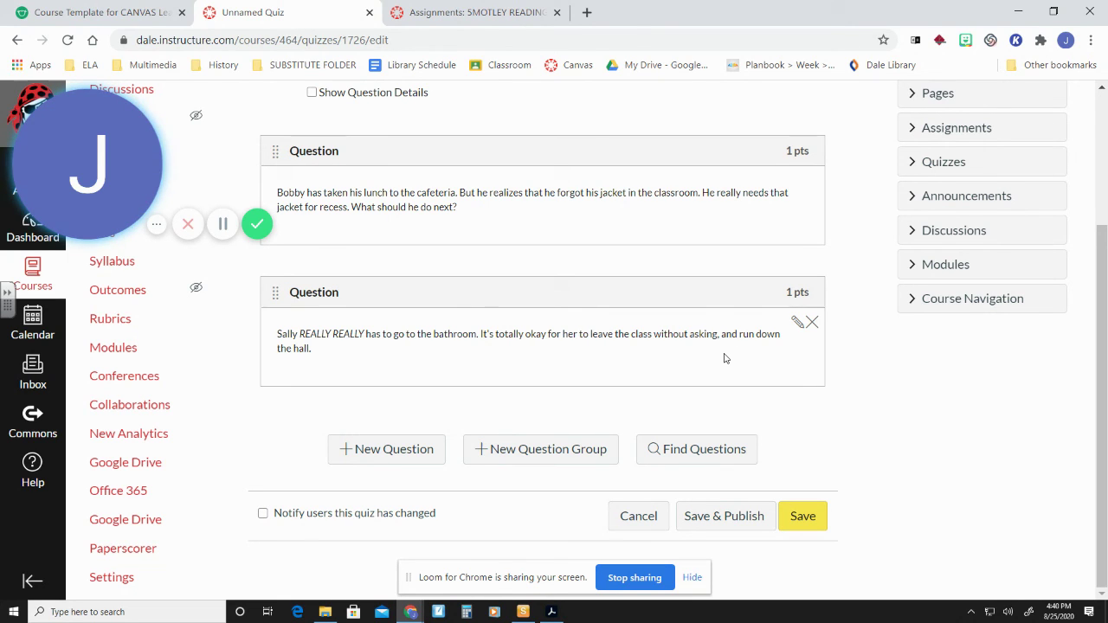
left_click(381, 449)
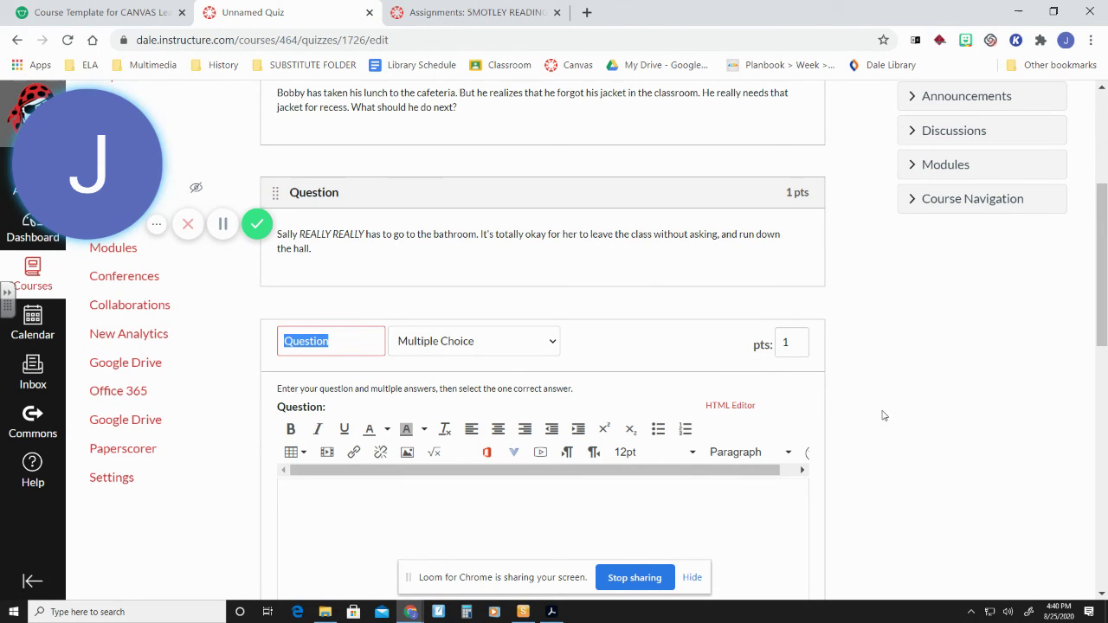
scroll(893, 459, "down", 1)
scroll(893, 459, "down", 7)
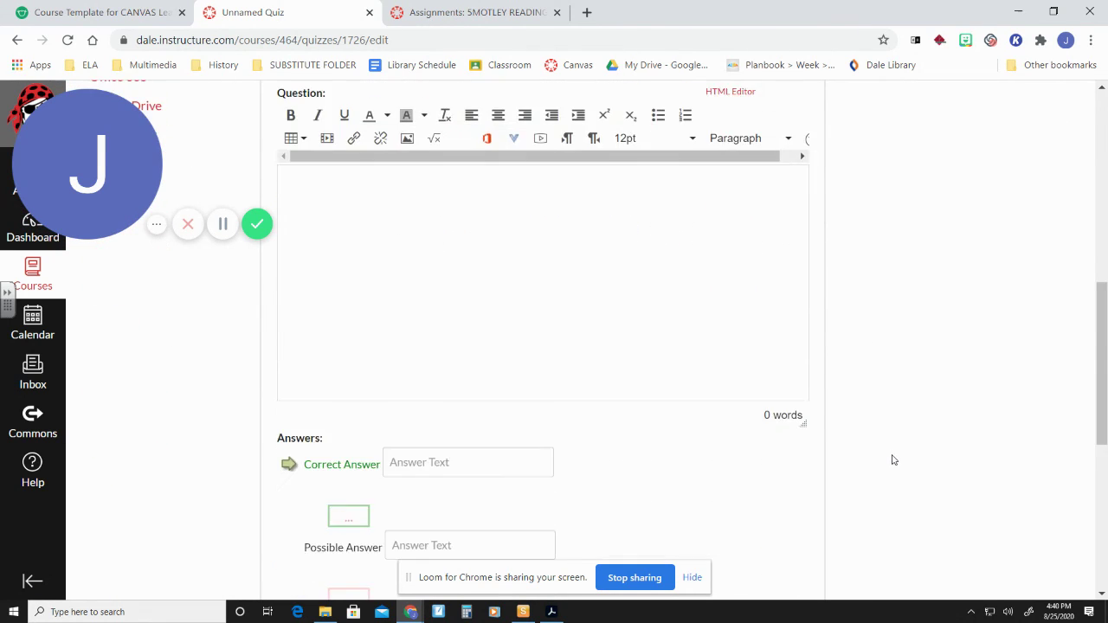
scroll(893, 462, "down", 2)
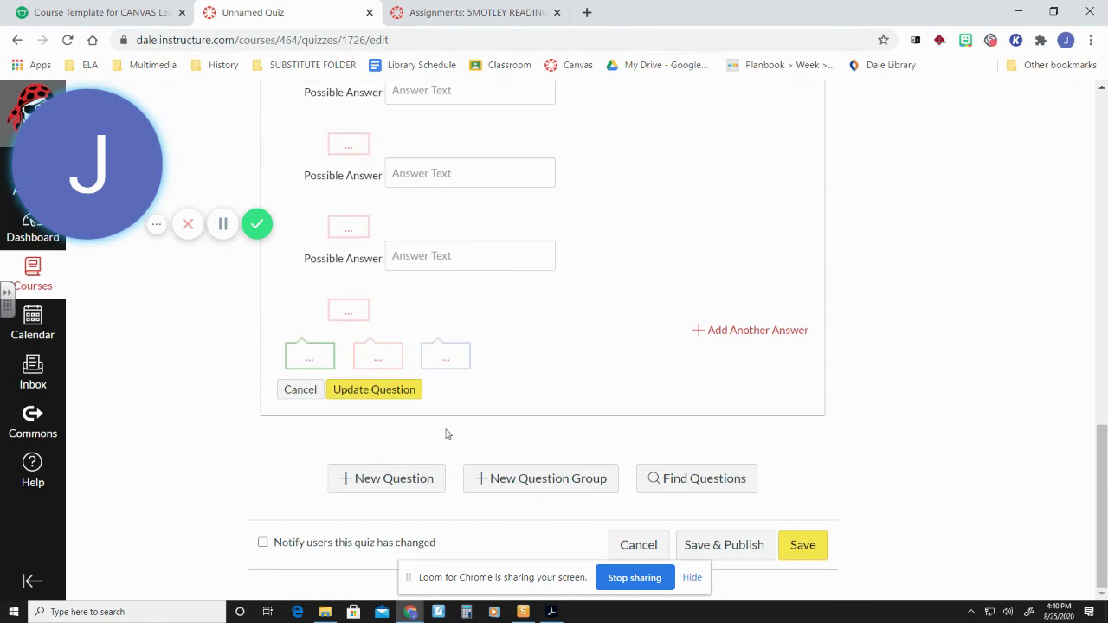
left_click(302, 391)
scroll(707, 450, "up", 1)
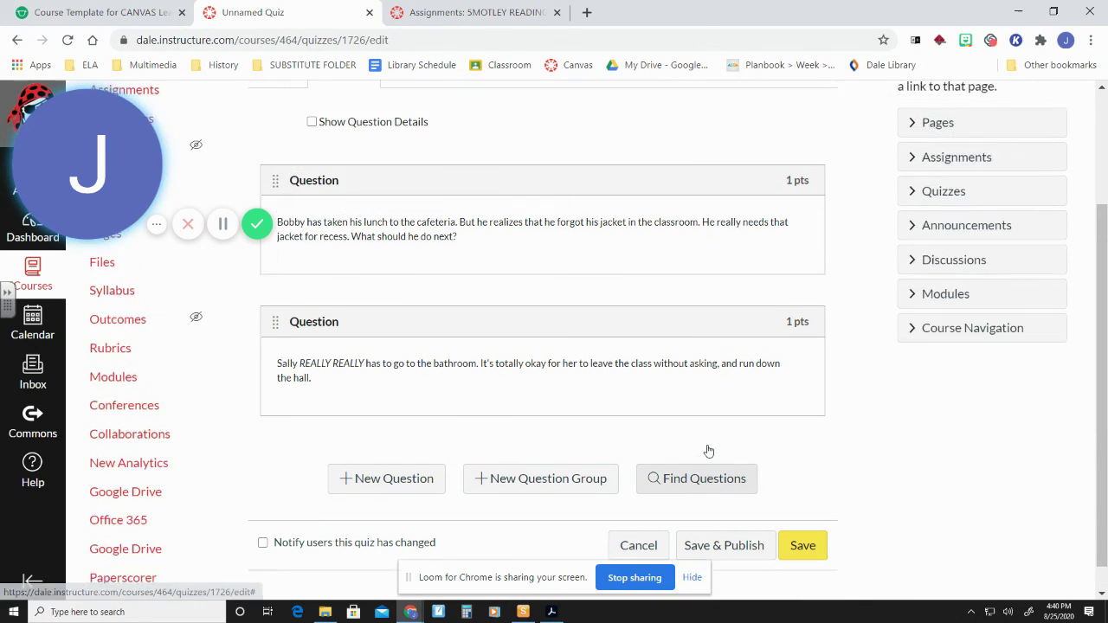
scroll(802, 596, "down", 1)
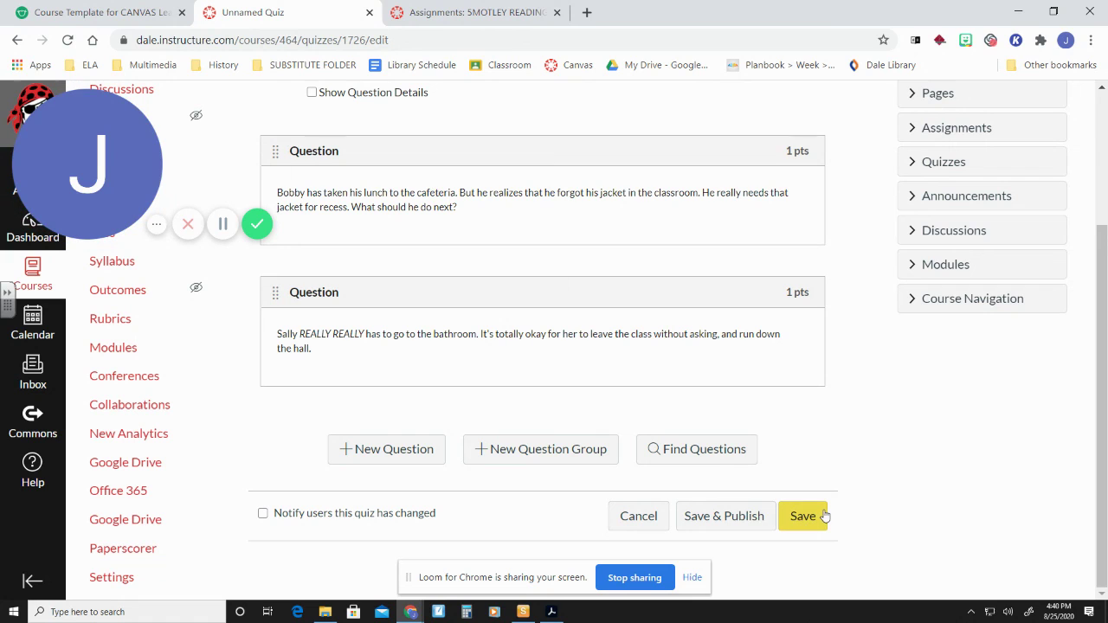
Save the First Week Pop Quiz unpublished, with its two 1-point questions.
left_click(805, 518)
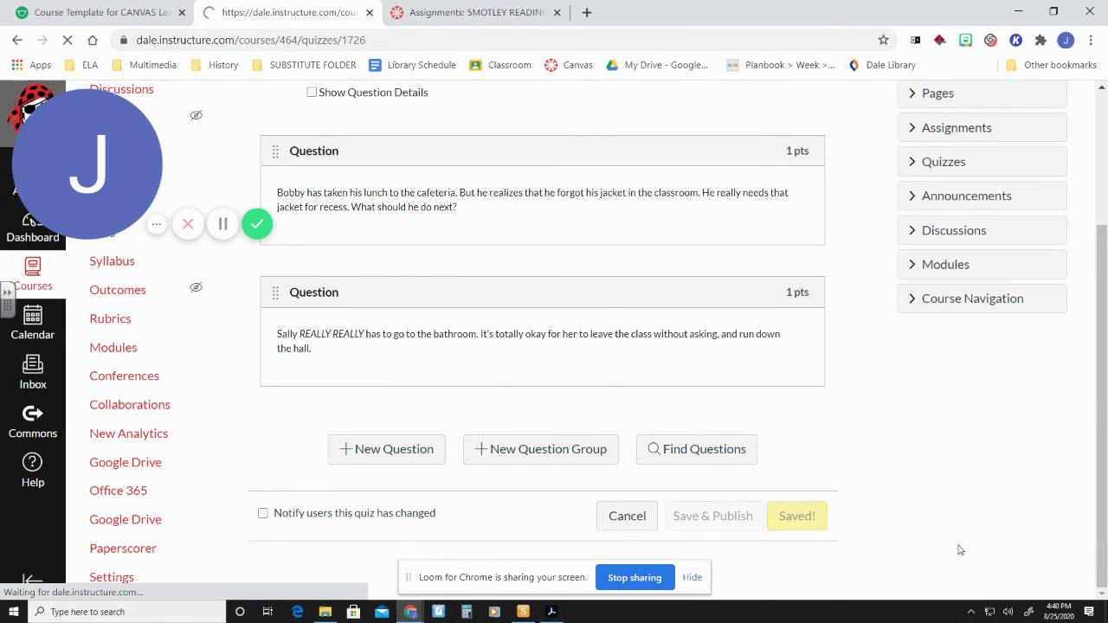